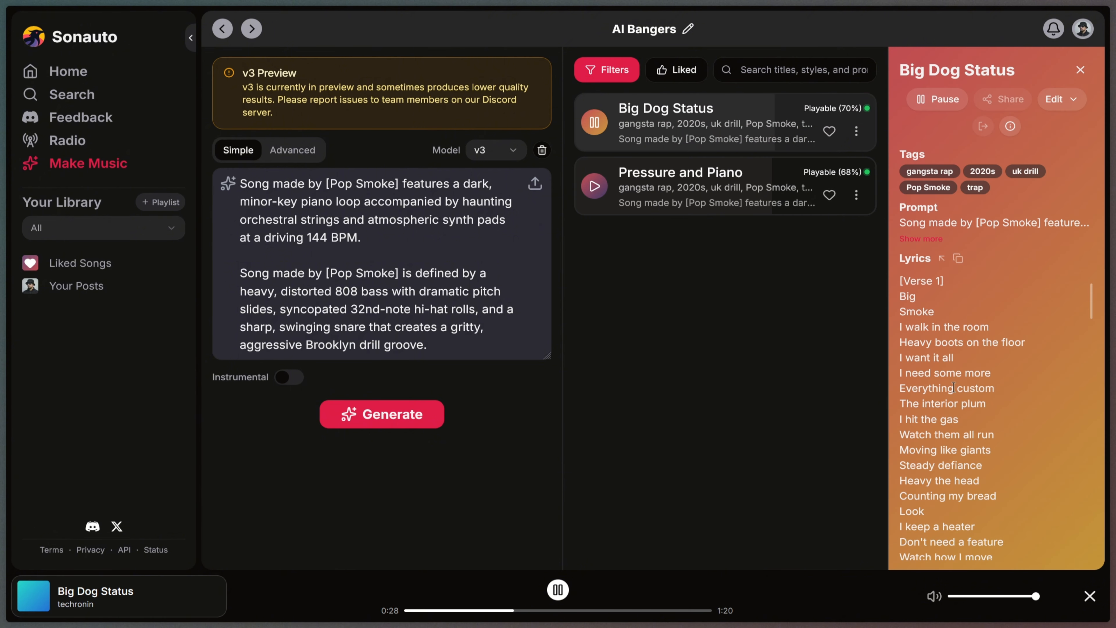
# Delete the "Pressure and Piano" track from the project.
pyautogui.click(856, 195)
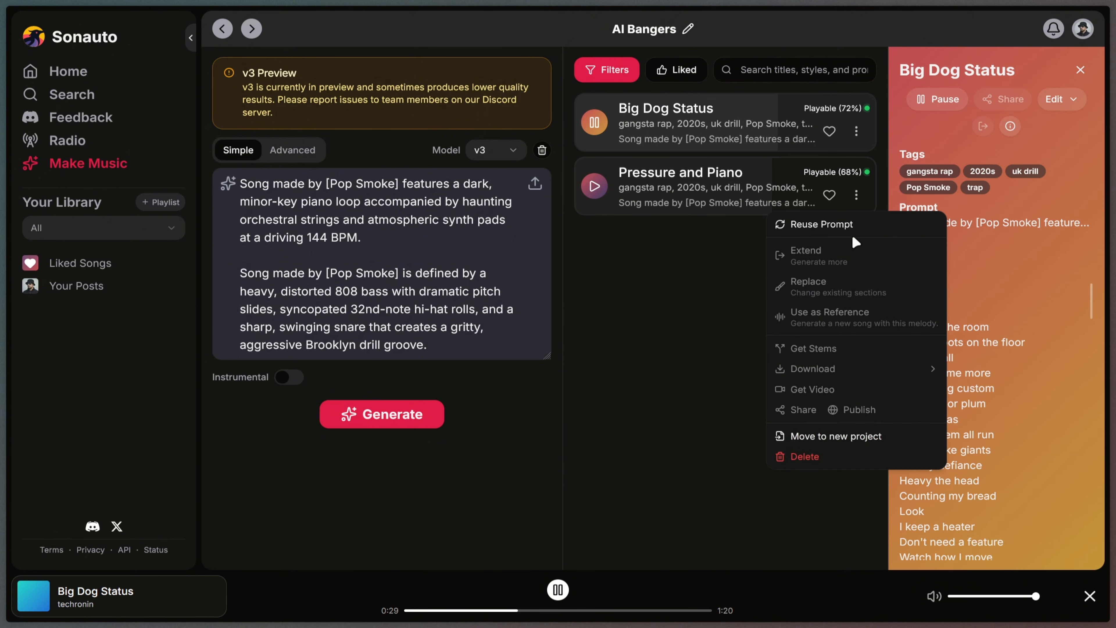
pyautogui.click(841, 455)
pyautogui.click(689, 334)
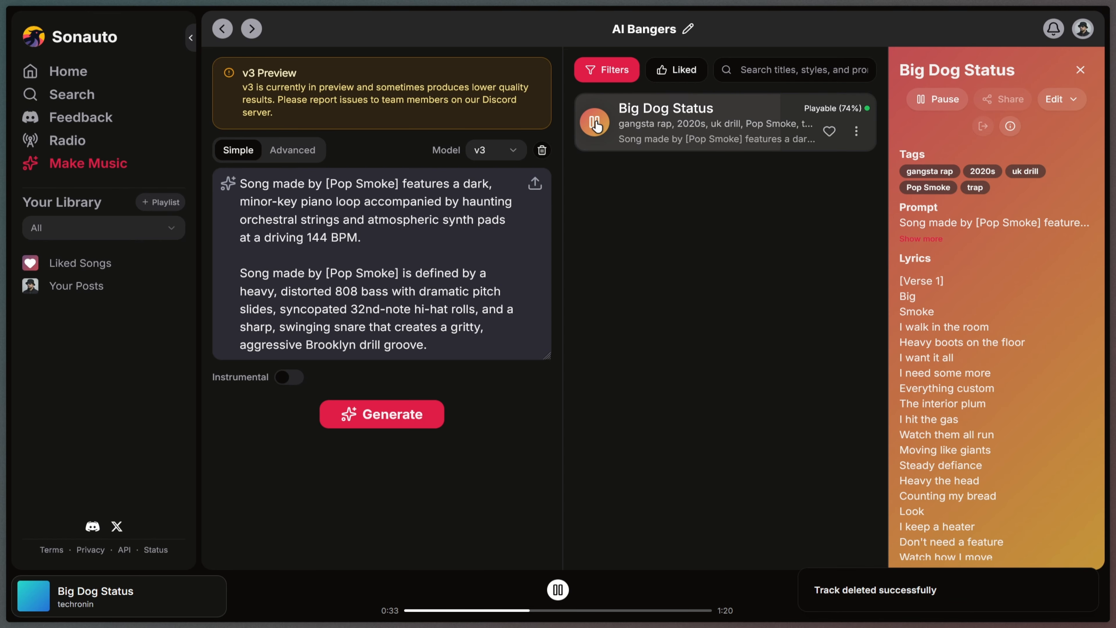
# Reuse the lyrics and style tags of "Big Dog Status" in the advanced song creation form.
pyautogui.scroll(-5, 1009, 409)
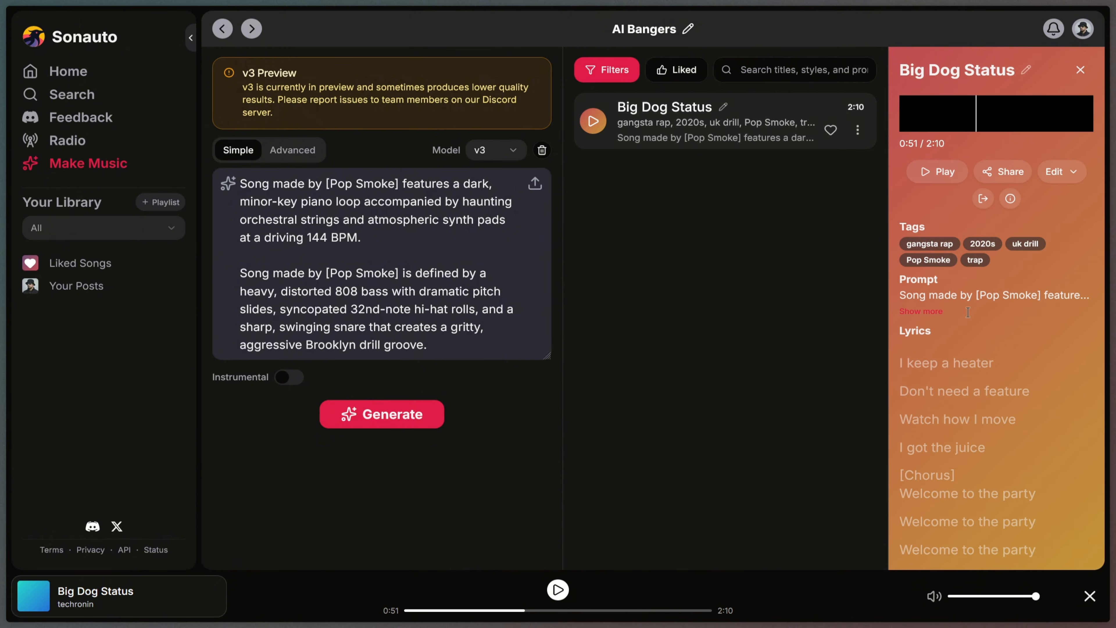
pyautogui.scroll(-5, 959, 384)
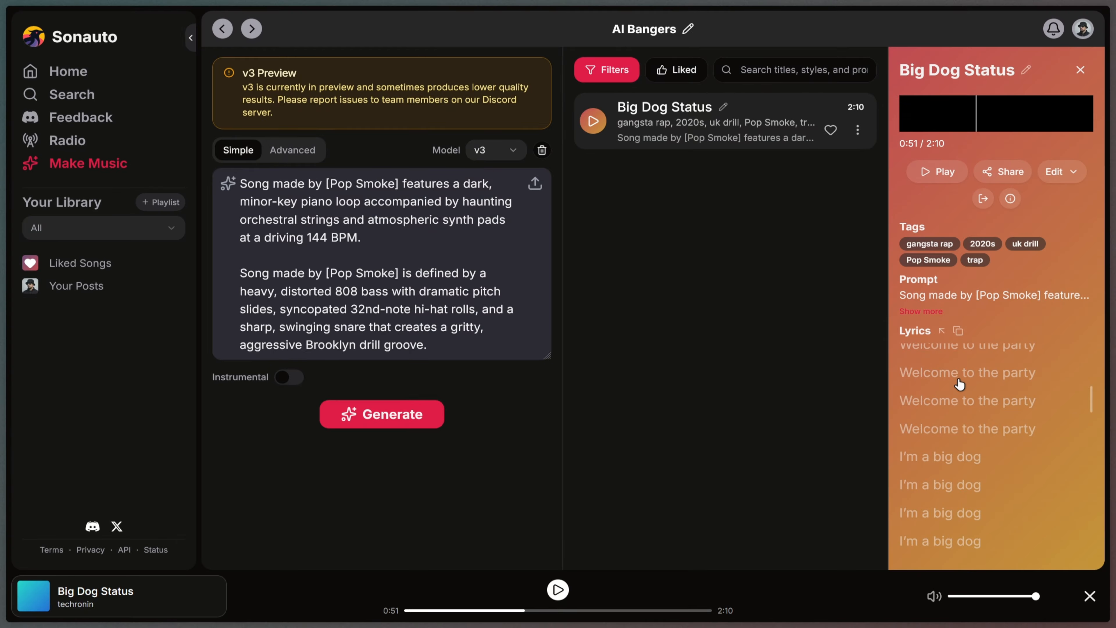
pyautogui.scroll(10, 959, 382)
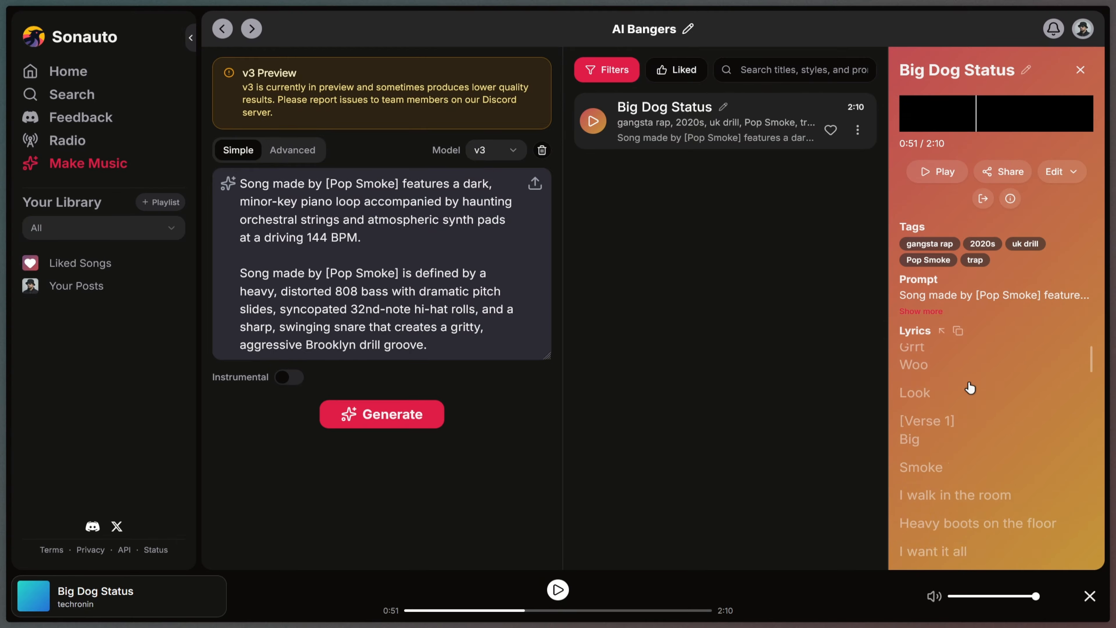
pyautogui.click(941, 331)
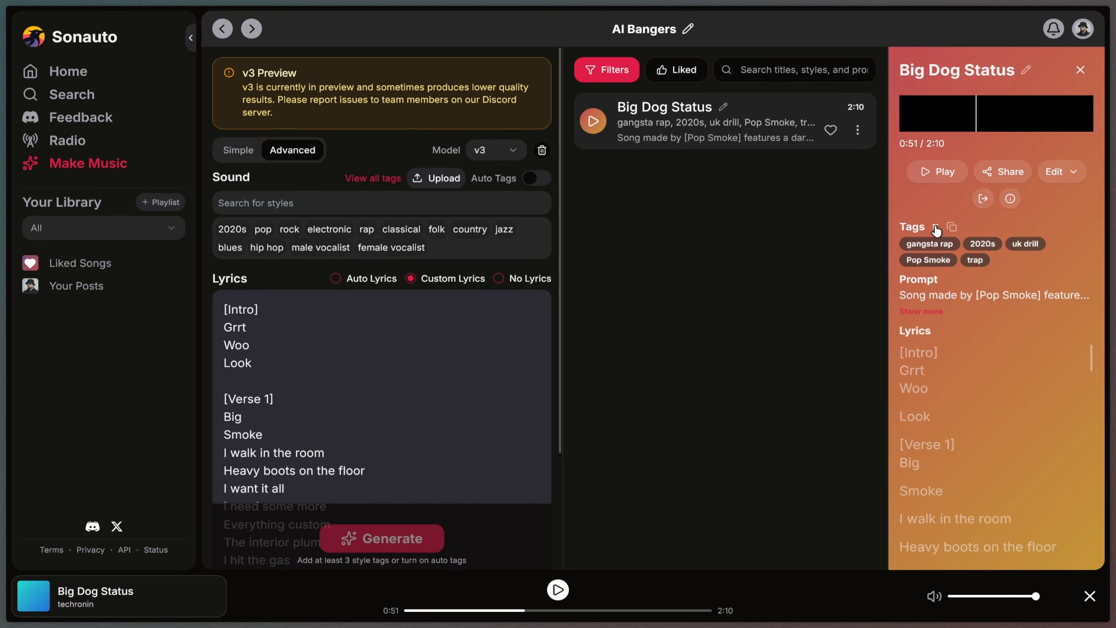
pyautogui.click(935, 227)
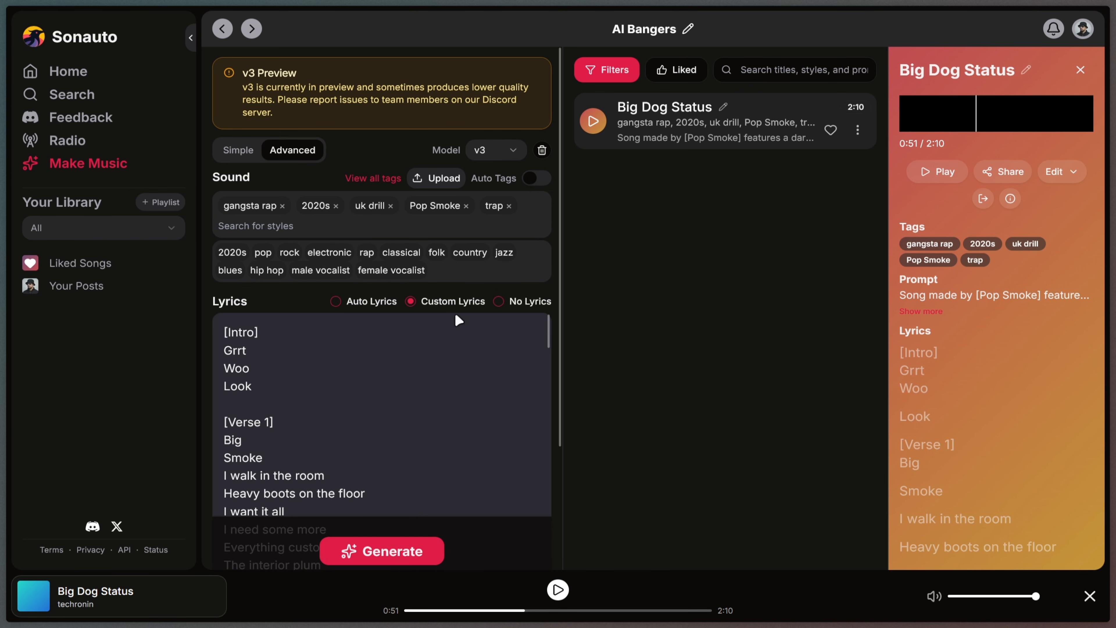
# Review the reused custom lyrics and the simple-mode prompt, ending in the advanced form.
pyautogui.scroll(-5, 455, 334)
pyautogui.scroll(5, 455, 334)
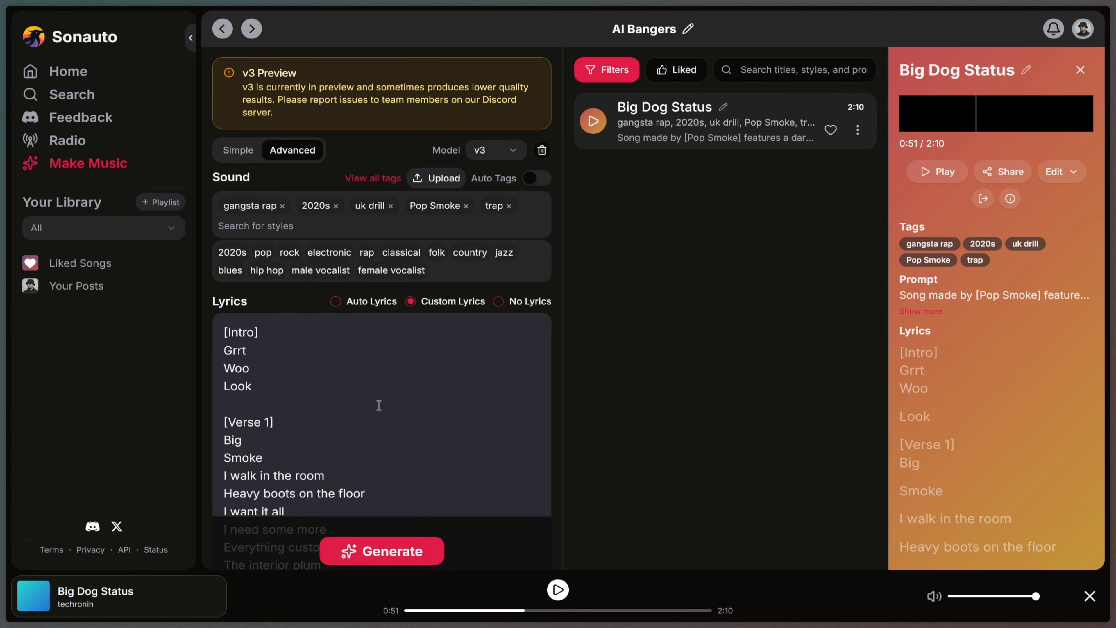
pyautogui.click(238, 150)
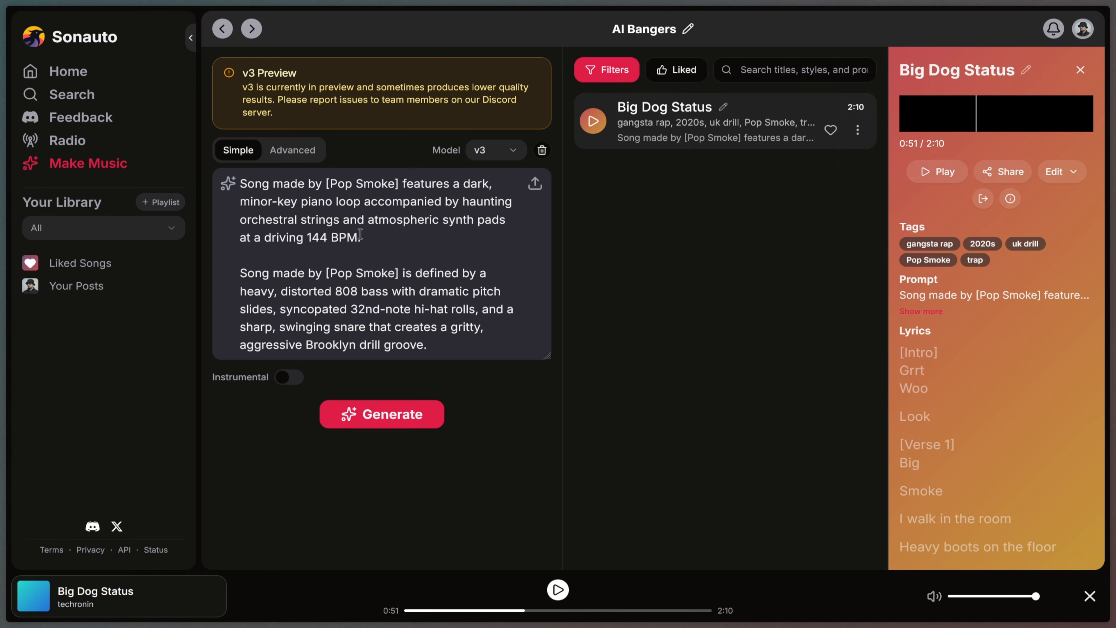
pyautogui.click(293, 150)
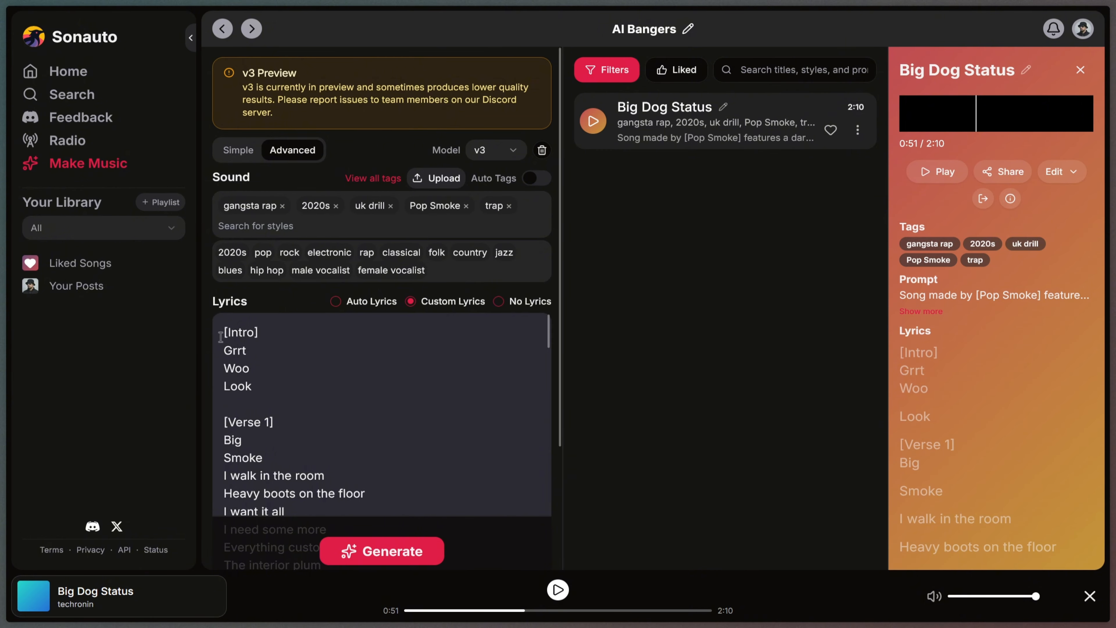
# Switch to Gemini and paste the lyric-writing prompt template into a new chat.
pyautogui.click(66, 123)
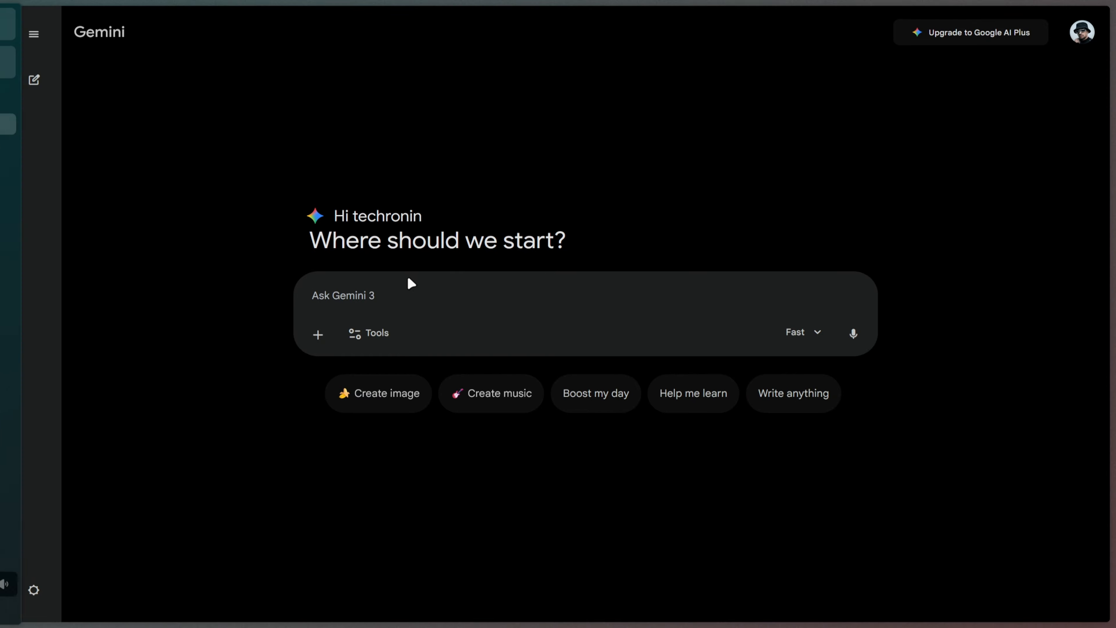
pyautogui.hotkey('ctrl', 'v')
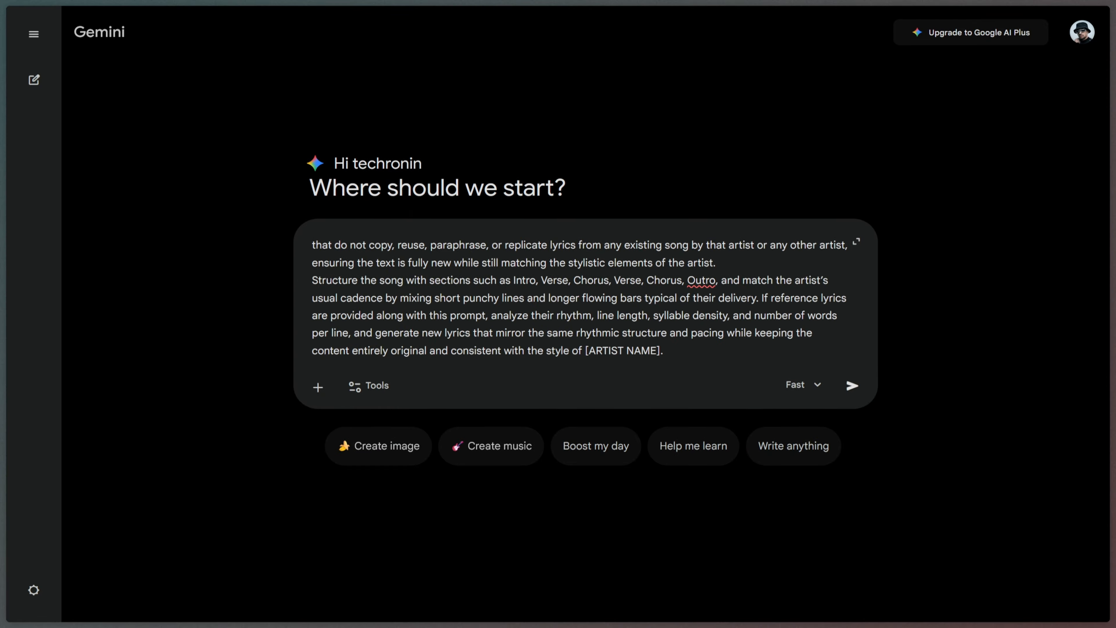
pyautogui.scroll(1, 557, 294)
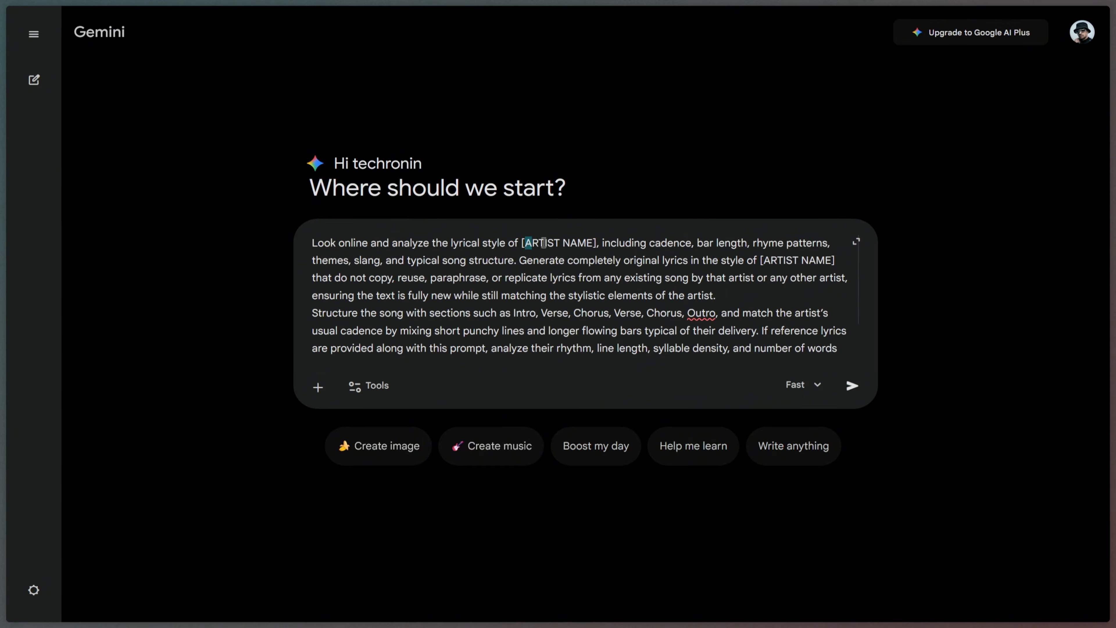
# Replace all three [ARTIST NAME] placeholders in the prompt with "Pop Smoke" and add "//" at its end.
pyautogui.moveTo(543, 242); pyautogui.dragTo(597, 243)
pyautogui.write('Pop Smoke')
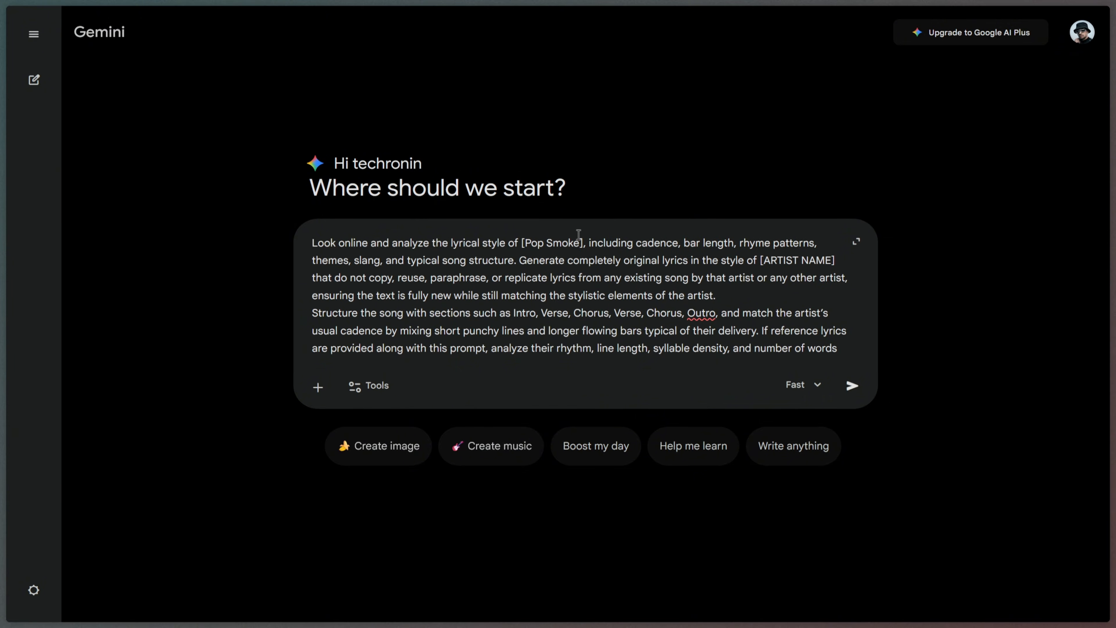
pyautogui.moveTo(764, 260); pyautogui.dragTo(832, 260)
pyautogui.write('Pop Smoke')
pyautogui.scroll(-2, 830, 281)
pyautogui.moveTo(589, 348); pyautogui.dragTo(658, 349)
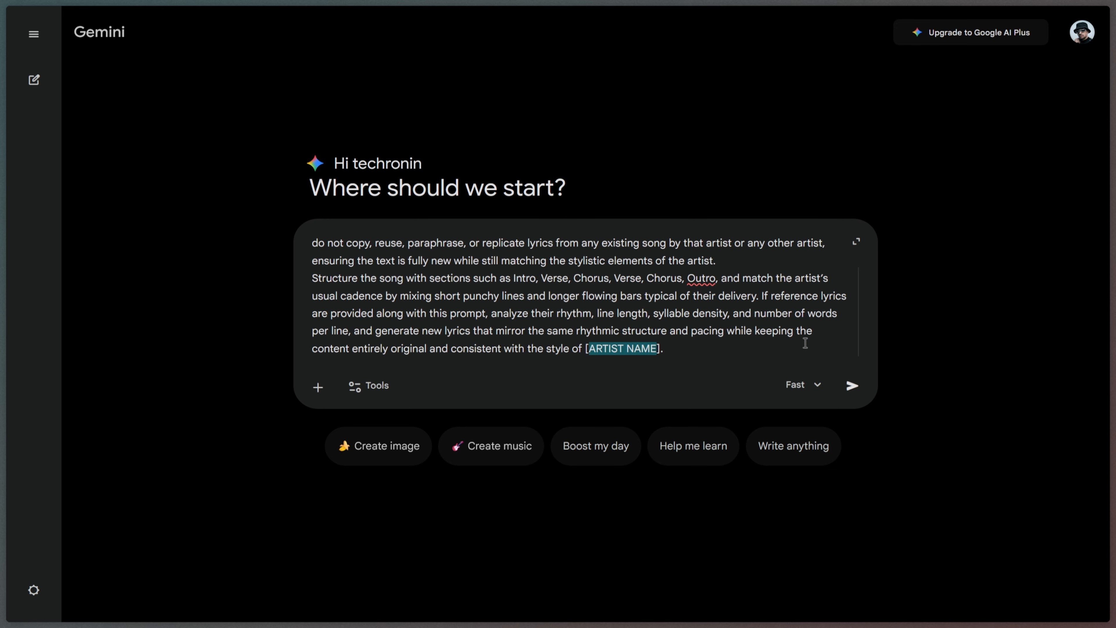
pyautogui.write('Pop Smoke')
# Copy the existing song lyrics from Sonauto as reference for the Gemini prompt and submit it.
pyautogui.moveTo(2, 88)
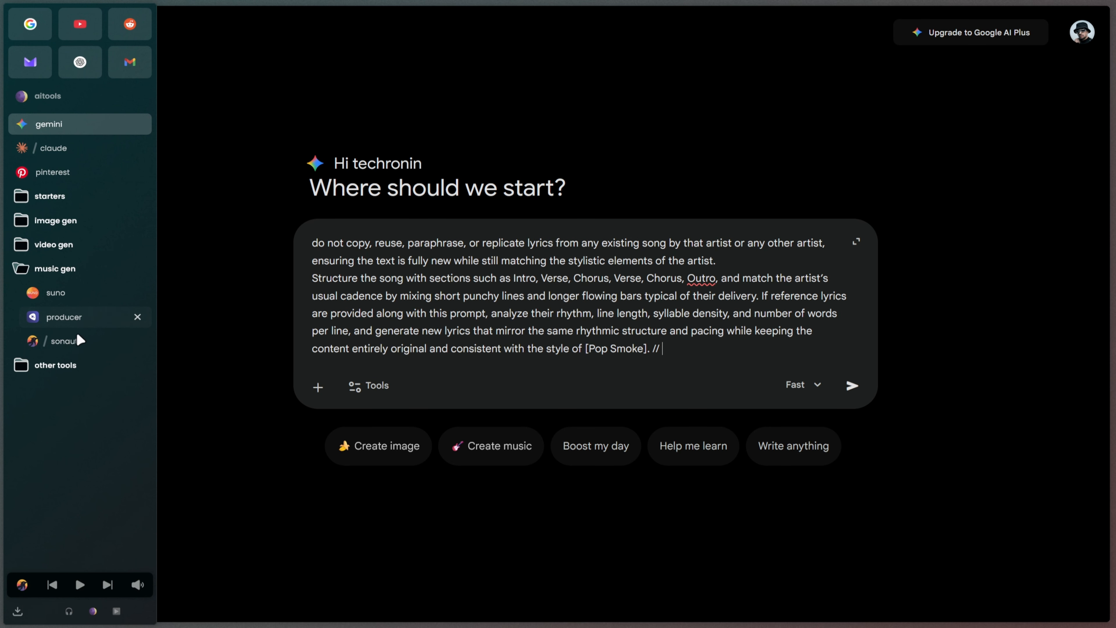
pyautogui.click(78, 340)
pyautogui.moveTo(3, 132)
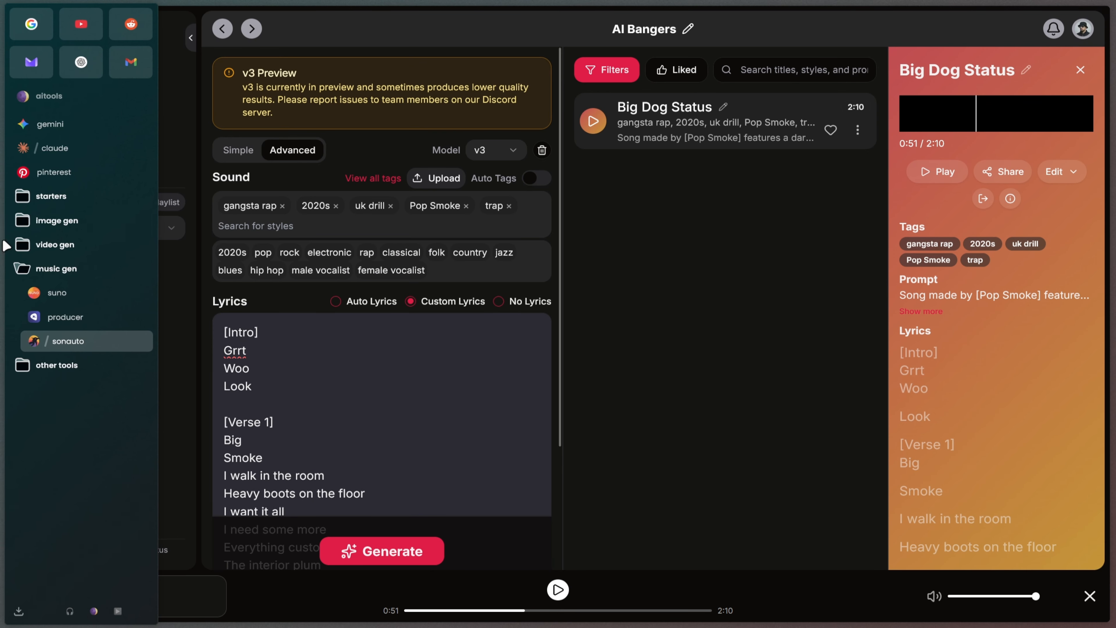
pyautogui.click(64, 124)
pyautogui.press('Return')
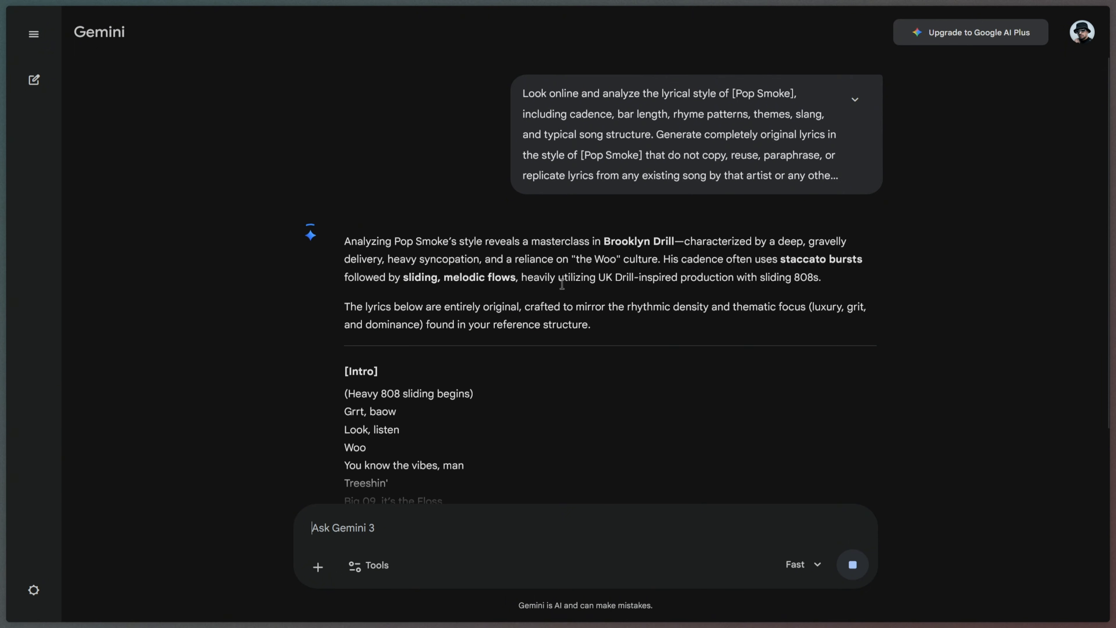
# Paste Gemini's generated lyrics into the message box and strip the analysis paragraphs and the "(Heavy 808 sliding begins)" line.
pyautogui.click(380, 489)
pyautogui.hotkey('ctrl', 'v')
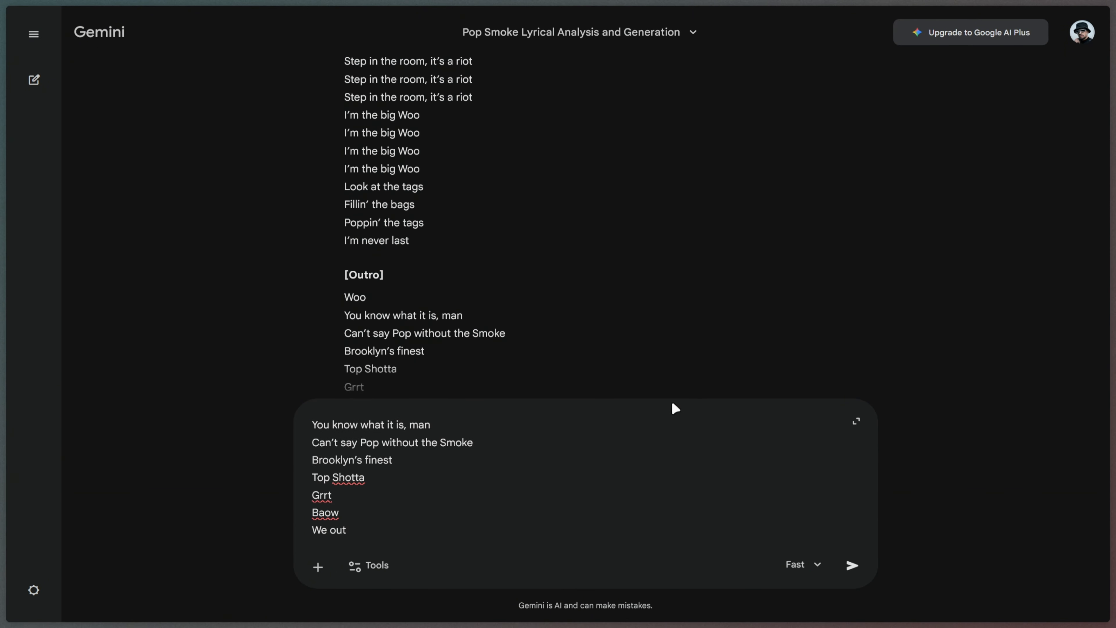
pyautogui.scroll(20, 367, 453)
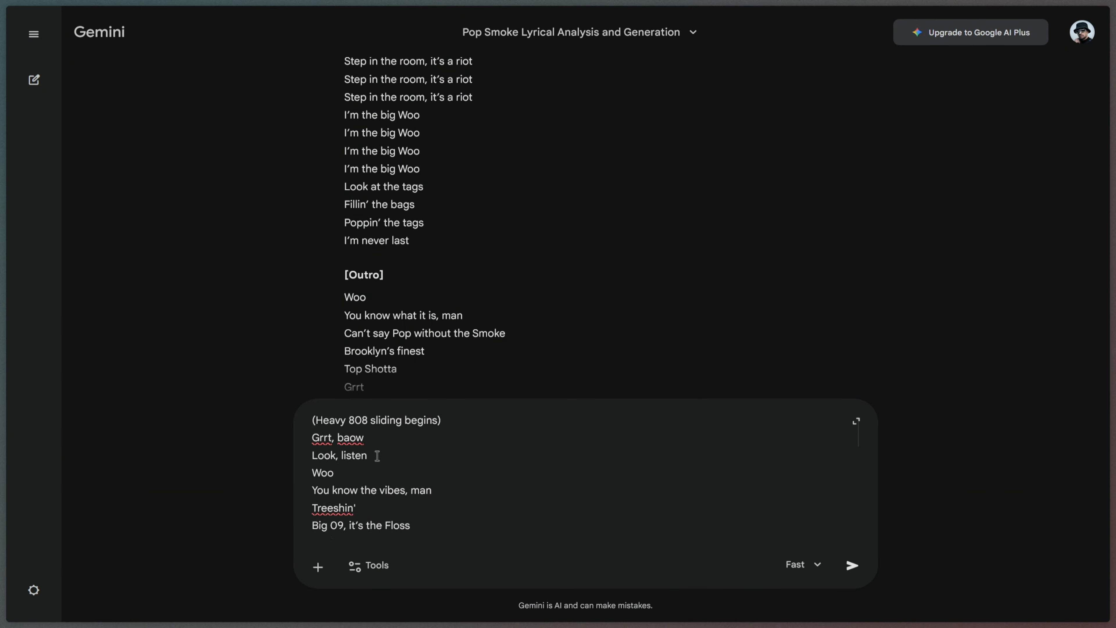
pyautogui.moveTo(312, 423); pyautogui.dragTo(591, 491)
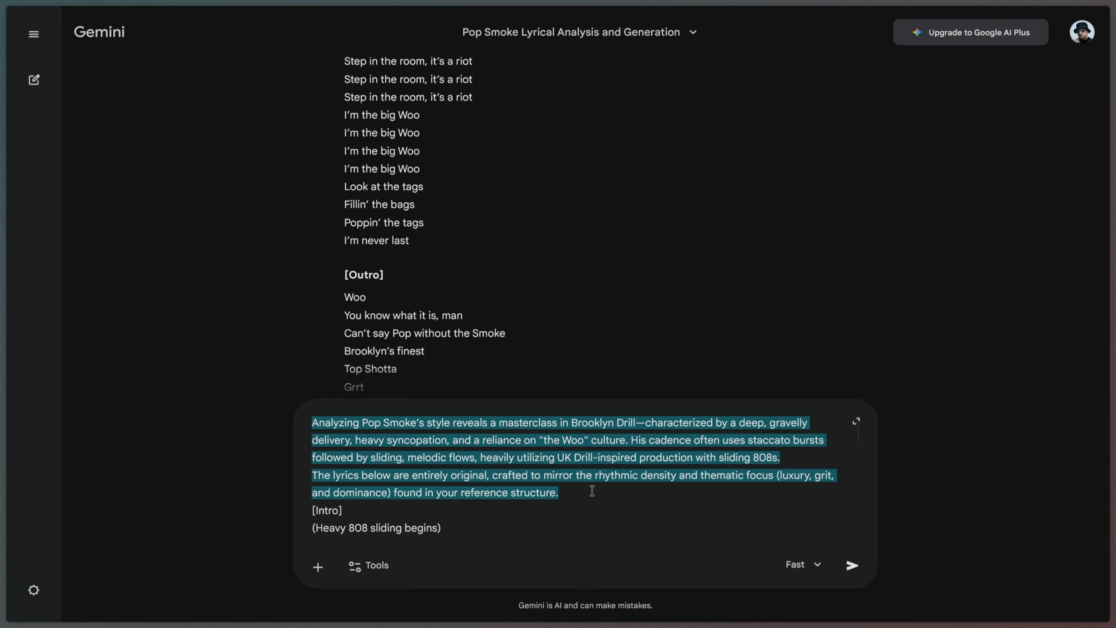
pyautogui.scroll(-3, 598, 494)
pyautogui.moveTo(441, 439); pyautogui.dragTo(295, 448)
pyautogui.press('BackSpace')
pyautogui.press('BackSpace')
# Replace Sonauto's custom lyrics with the cleaned Gemini lyrics and generate new tracks.
pyautogui.hotkey('ctrl', 'a')
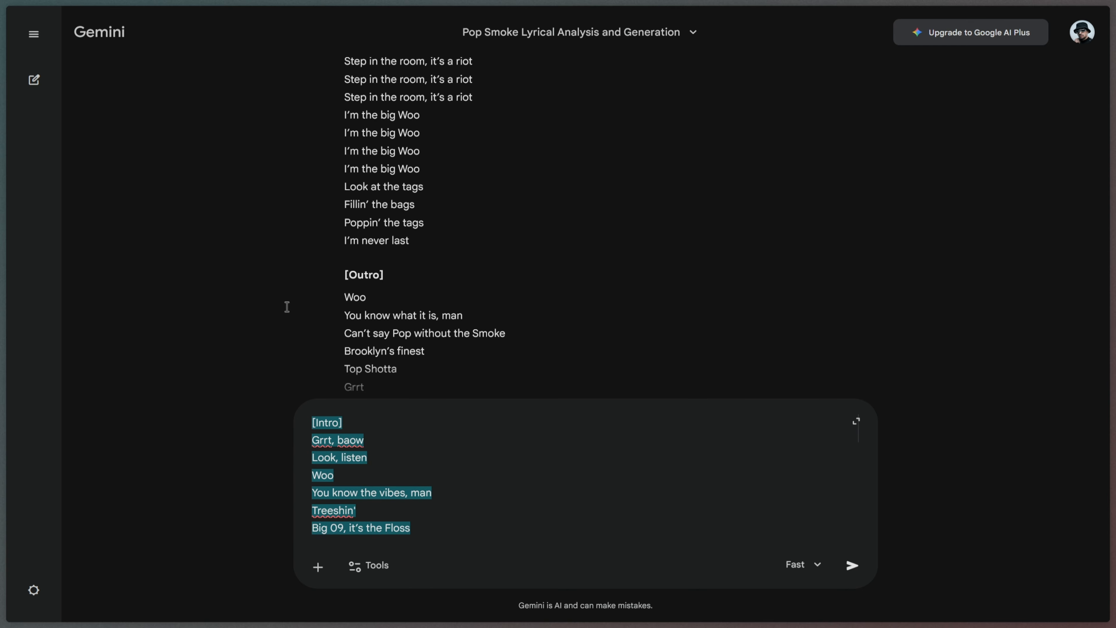
pyautogui.click(72, 318)
pyautogui.click(264, 417)
pyautogui.hotkey('ctrl', 'a')
pyautogui.hotkey('ctrl', 'v')
pyautogui.click(381, 550)
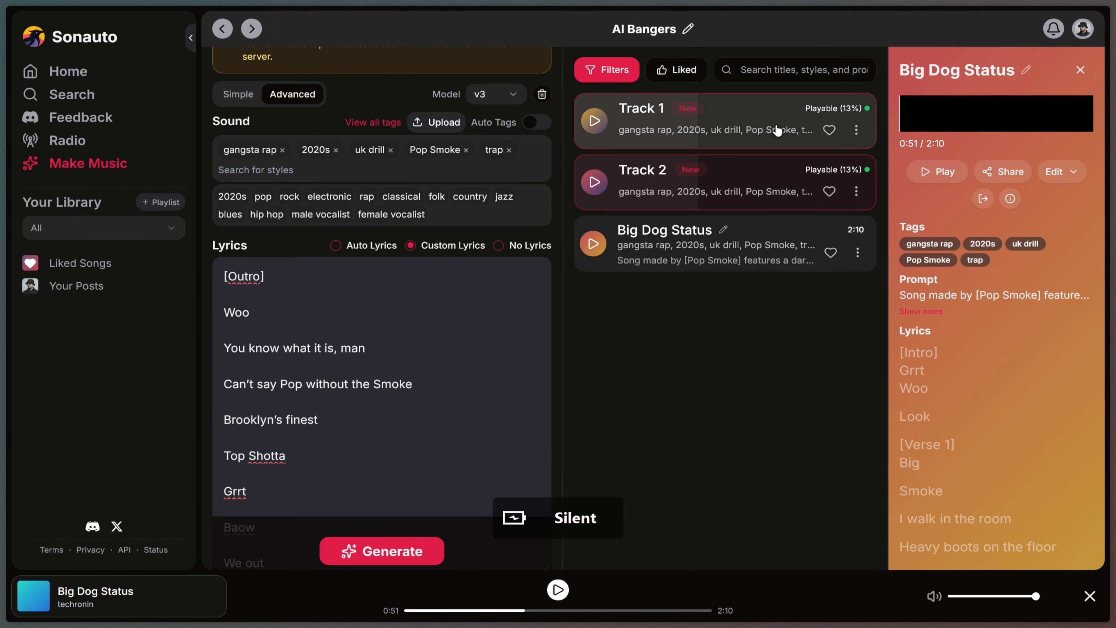
# Play the newly generated Track 2 and delete it.
pyautogui.click(585, 206)
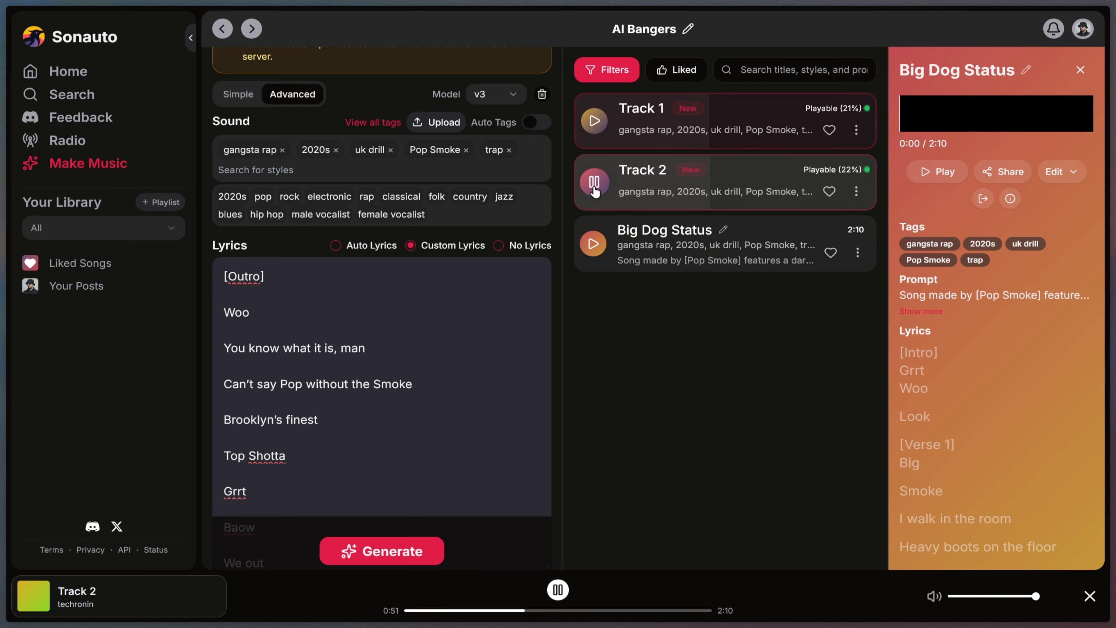
pyautogui.click(856, 191)
pyautogui.click(802, 454)
pyautogui.click(668, 328)
# Listen to the newly generated Track 1 and delete it.
pyautogui.click(595, 120)
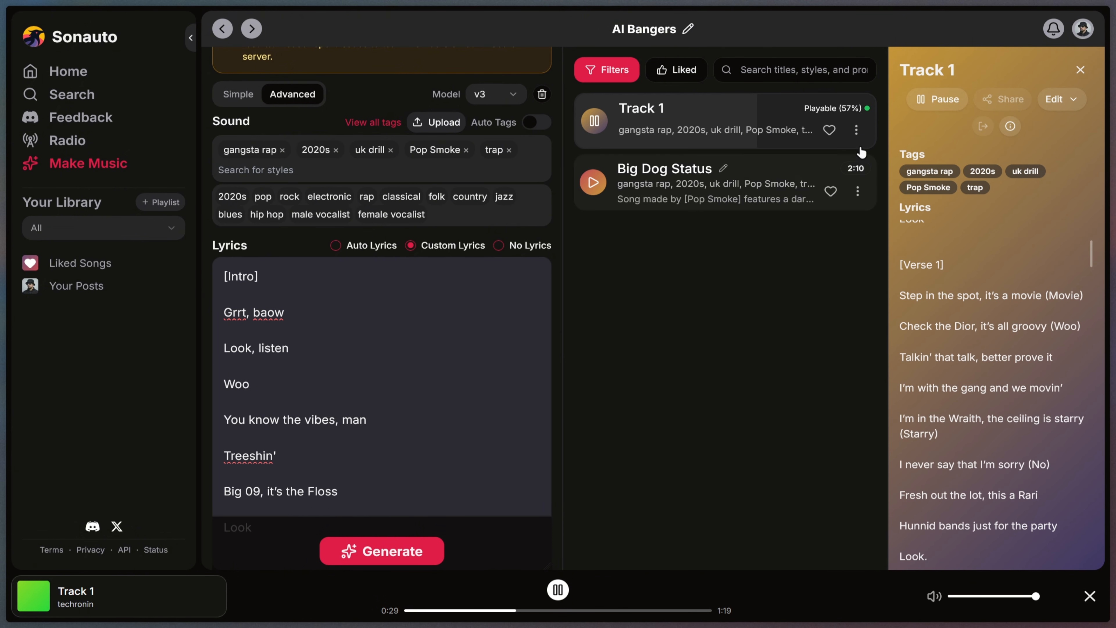
pyautogui.click(856, 130)
pyautogui.click(813, 391)
pyautogui.click(681, 335)
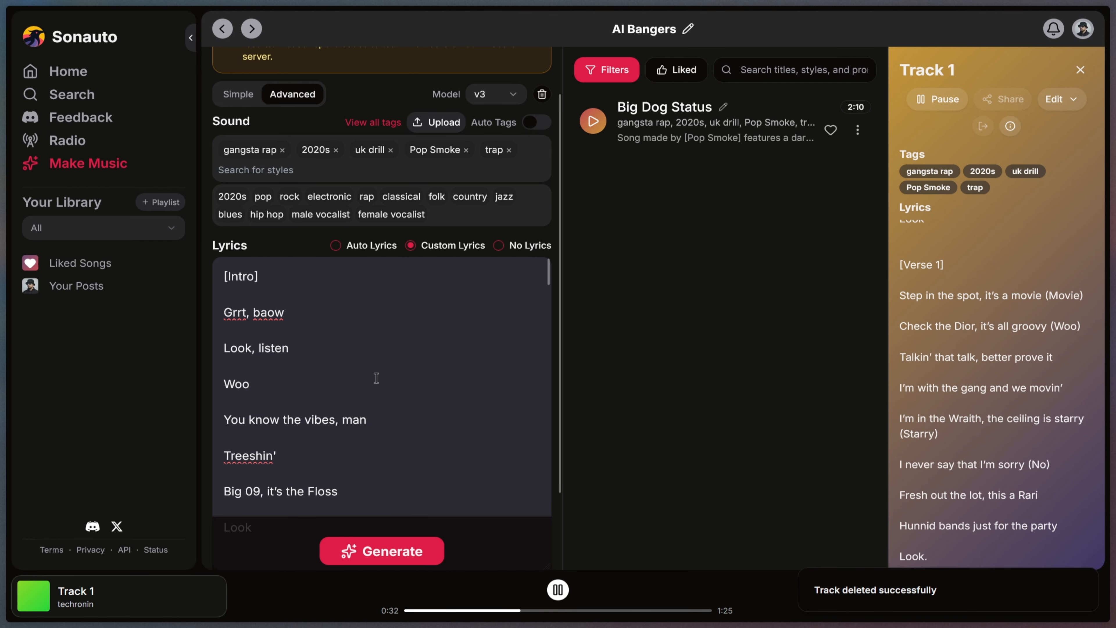
# Remove the "Grrt, baow" line and the blank lines between the first lines of the lyrics' intro.
pyautogui.moveTo(286, 313); pyautogui.dragTo(235, 295)
pyautogui.press('BackSpace')
pyautogui.press('Down')
pyautogui.press('BackSpace')
pyautogui.press('BackSpace')
pyautogui.click(253, 328)
pyautogui.press('Up')
pyautogui.press('BackSpace')
pyautogui.press('Down')
pyautogui.press('Down')
pyautogui.press('Delete')
# Replace the intro lines from "You know the vibes, man" through "Look" with "Yeah" and tighten the gap before [Verse 1].
pyautogui.hotkey('shift', 'Down')
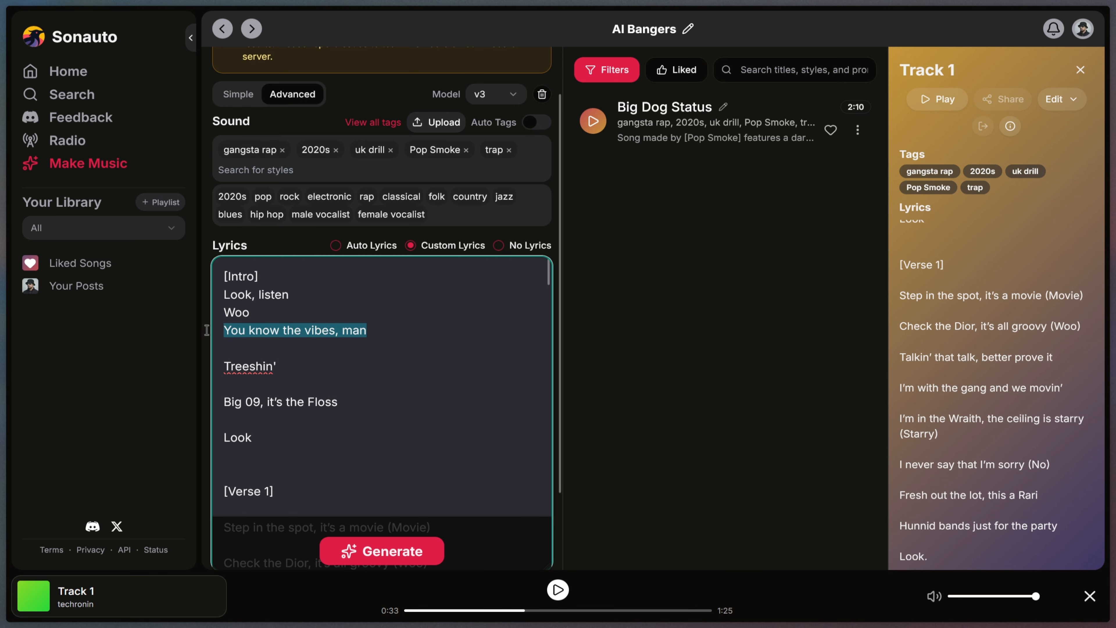
pyautogui.hotkey('shift', 'Down')
pyautogui.hotkey('shift', 'Down')
pyautogui.hotkey('shift', 'Down')
pyautogui.hotkey('shift', 'Down')
pyautogui.hotkey('shift', 'Down')
pyautogui.press('BackSpace')
pyautogui.hotkey('shift', 'End')
pyautogui.write('Yeah')
pyautogui.press('Delete')
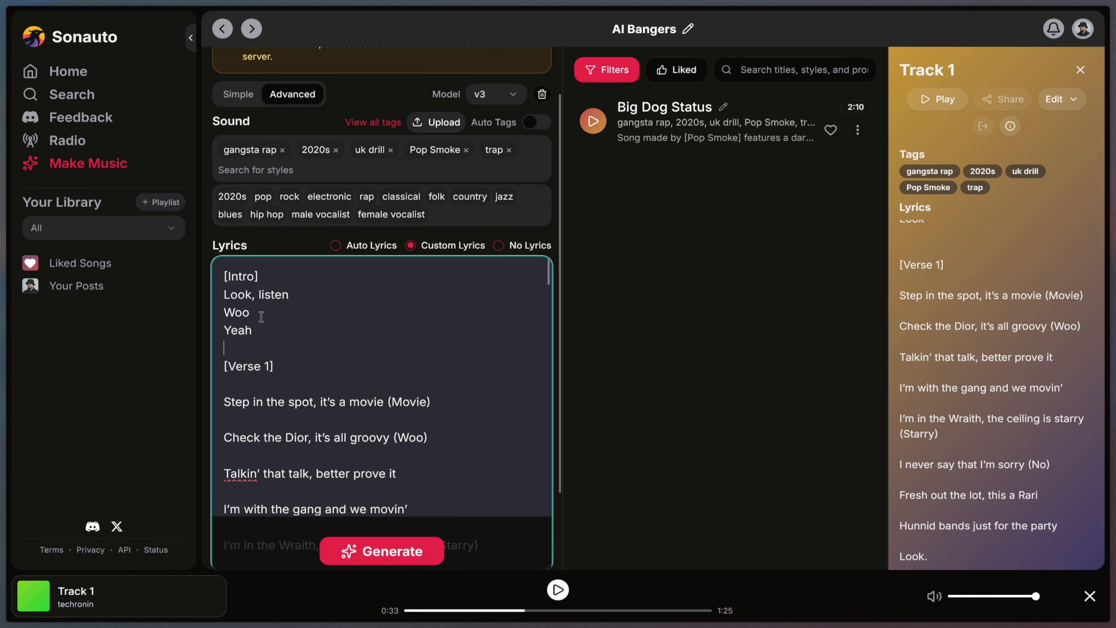
# Delete the lines "Can't say Pop without the Smoke" and "Top Shotta" from the outro.
pyautogui.scroll(-20, 344, 411)
pyautogui.moveTo(417, 372); pyautogui.dragTo(220, 372)
pyautogui.press('BackSpace')
pyautogui.press('BackSpace')
pyautogui.press('BackSpace')
pyautogui.scroll(-2, 308, 373)
pyautogui.moveTo(290, 370); pyautogui.dragTo(249, 369)
pyautogui.press('BackSpace')
pyautogui.press('BackSpace')
pyautogui.press('BackSpace')
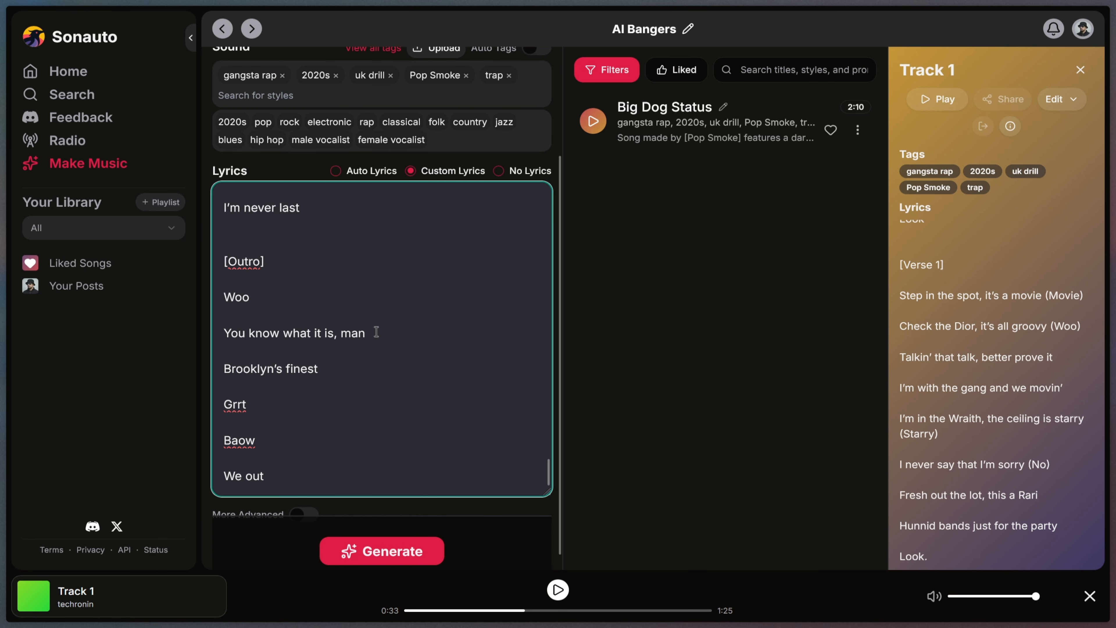
# Delete the lines "You know what it is, man" and "We out" from the outro.
pyautogui.moveTo(376, 331); pyautogui.dragTo(112, 323)
pyautogui.press('BackSpace')
pyautogui.press('BackSpace')
pyautogui.press('BackSpace')
pyautogui.moveTo(313, 473); pyautogui.dragTo(147, 477)
pyautogui.press('BackSpace')
pyautogui.press('BackSpace')
pyautogui.press('BackSpace')
# Generate new tracks from the edited lyrics with the current style tags.
pyautogui.scroll(20, 359, 406)
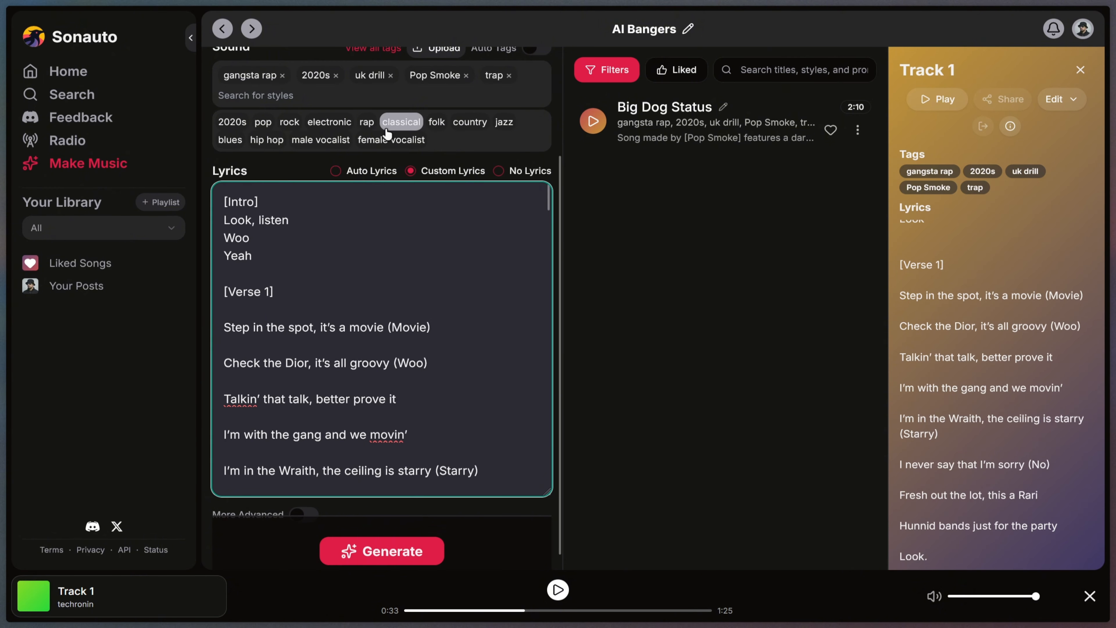
pyautogui.scroll(3, 387, 134)
pyautogui.click(381, 551)
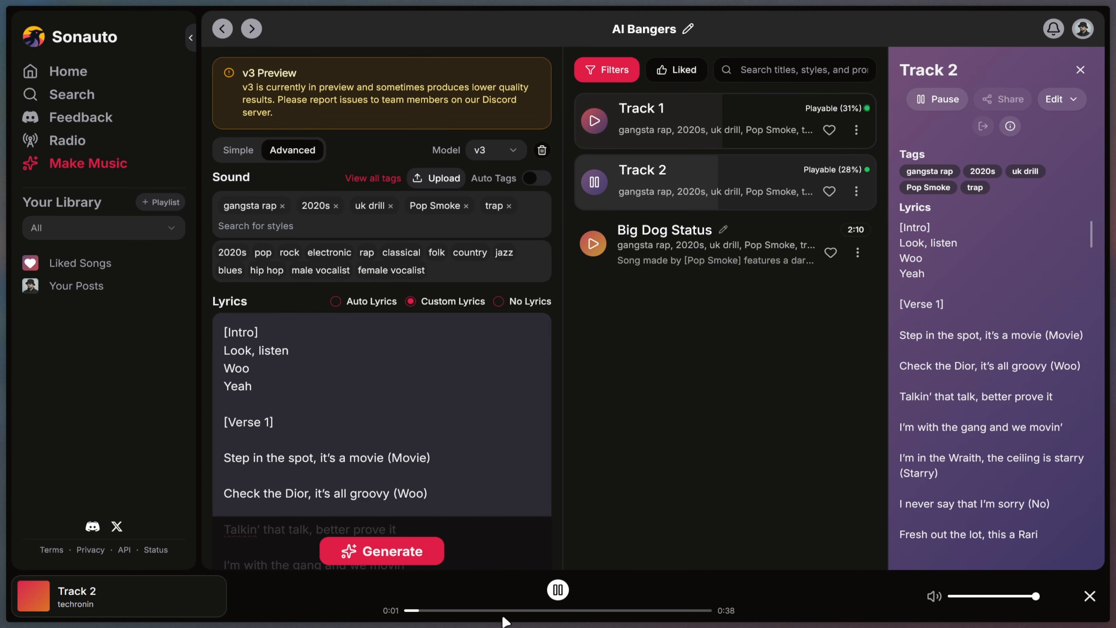
# Delete Track 1 from the latest generated pair.
pyautogui.click(856, 129)
pyautogui.click(821, 390)
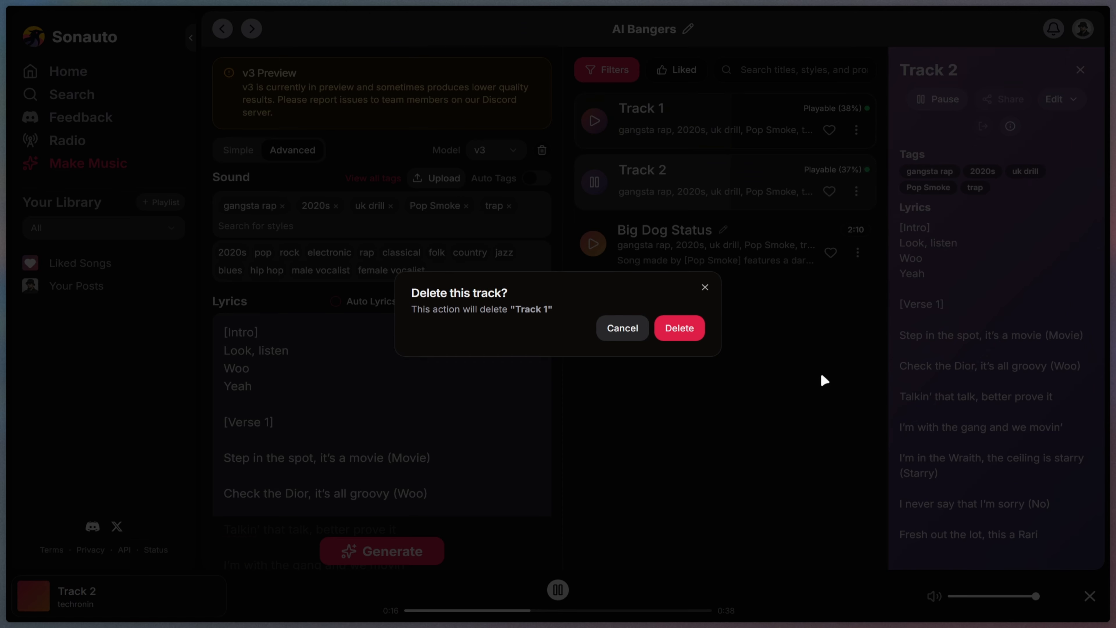
pyautogui.click(693, 325)
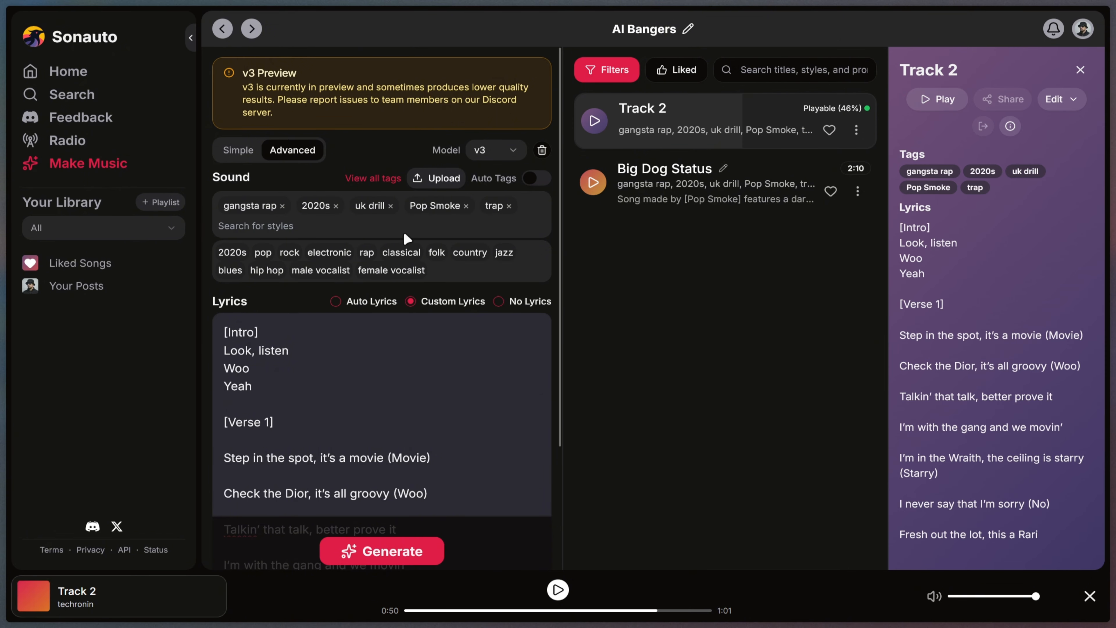
# Replace the "uk drill" style tag with "new york drill".
pyautogui.click(389, 206)
pyautogui.write('drill')
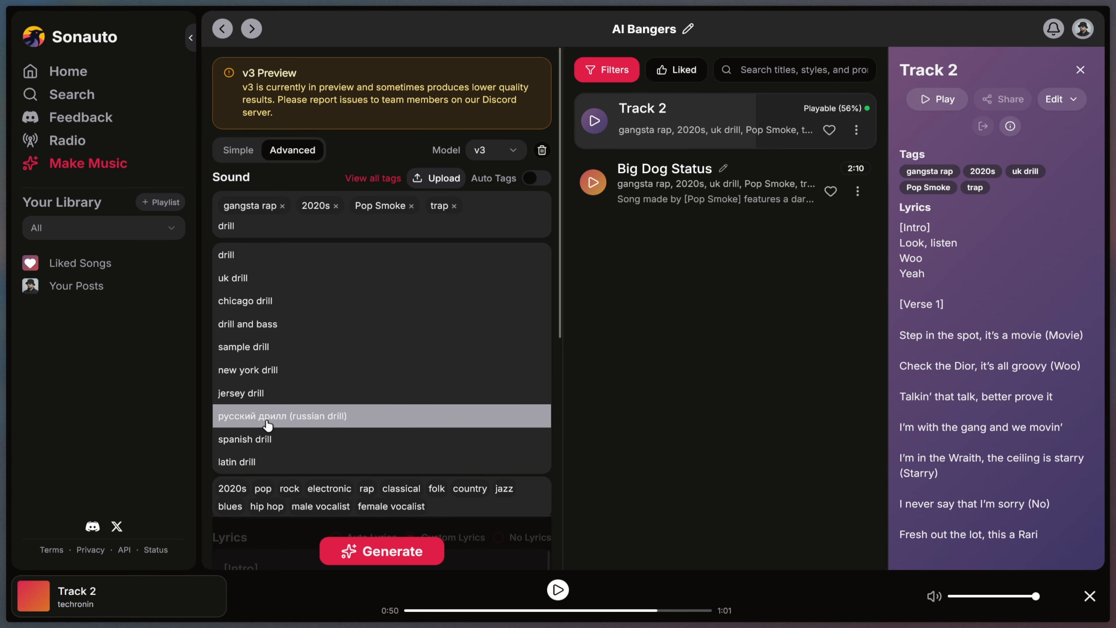
pyautogui.click(270, 371)
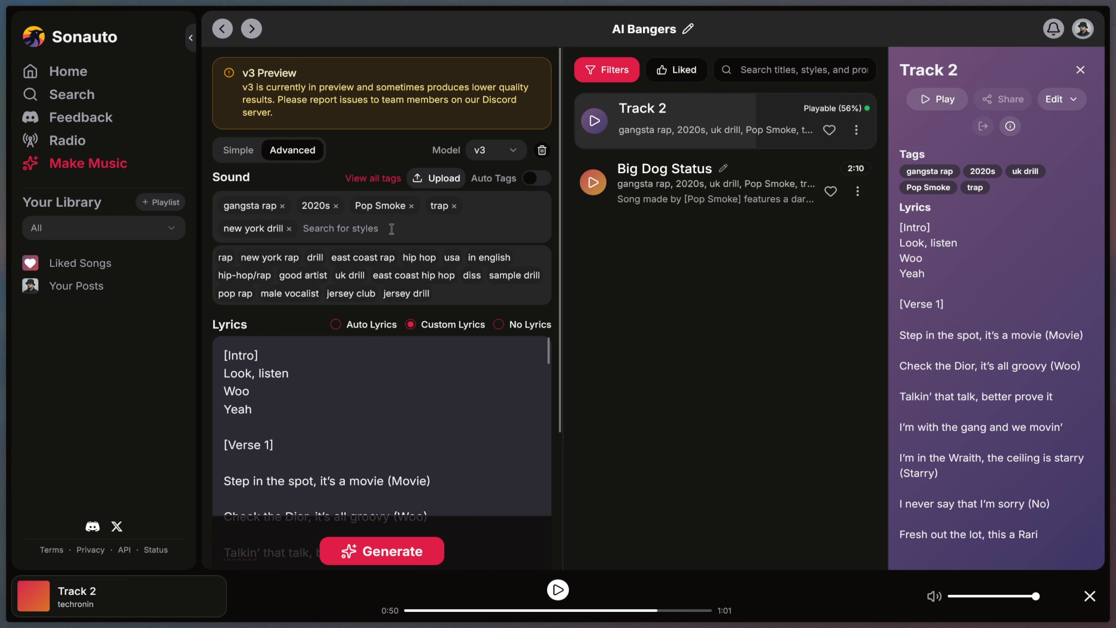
# Replace the "gangsta rap" style tag with "cloud rap" and generate new tracks.
pyautogui.click(282, 205)
pyautogui.write('clo')
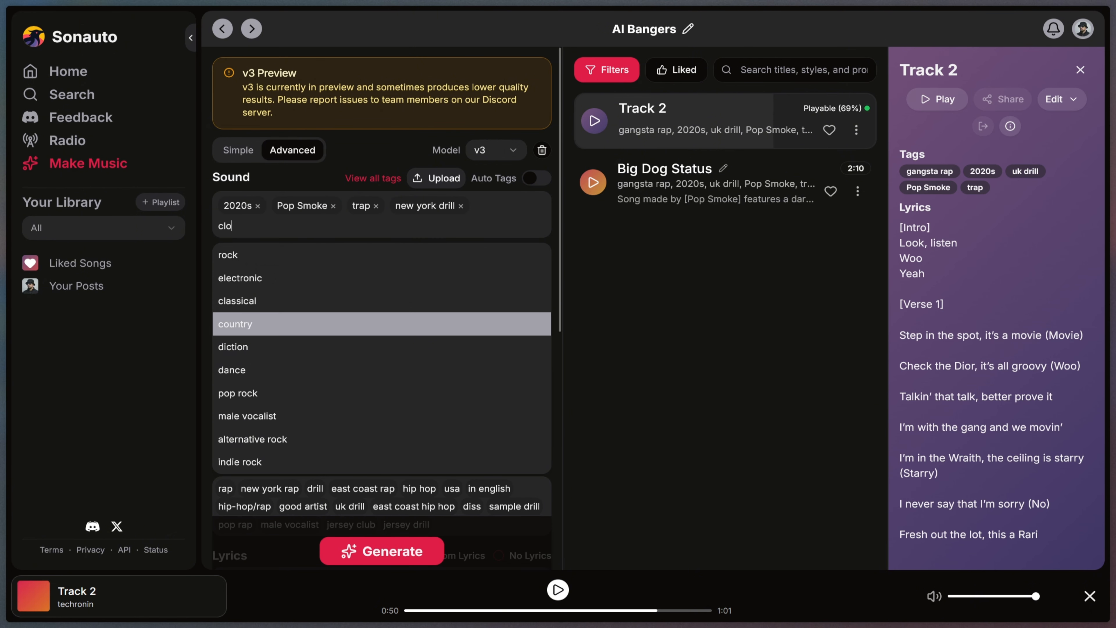
pyautogui.write('ud rap')
pyautogui.press('Return')
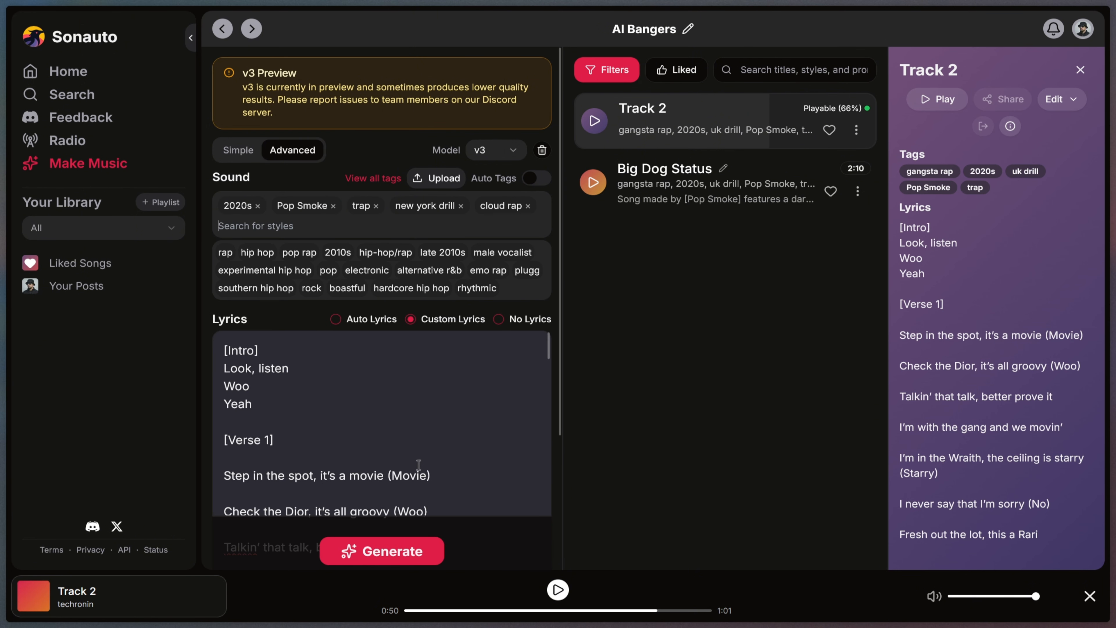
pyautogui.click(391, 551)
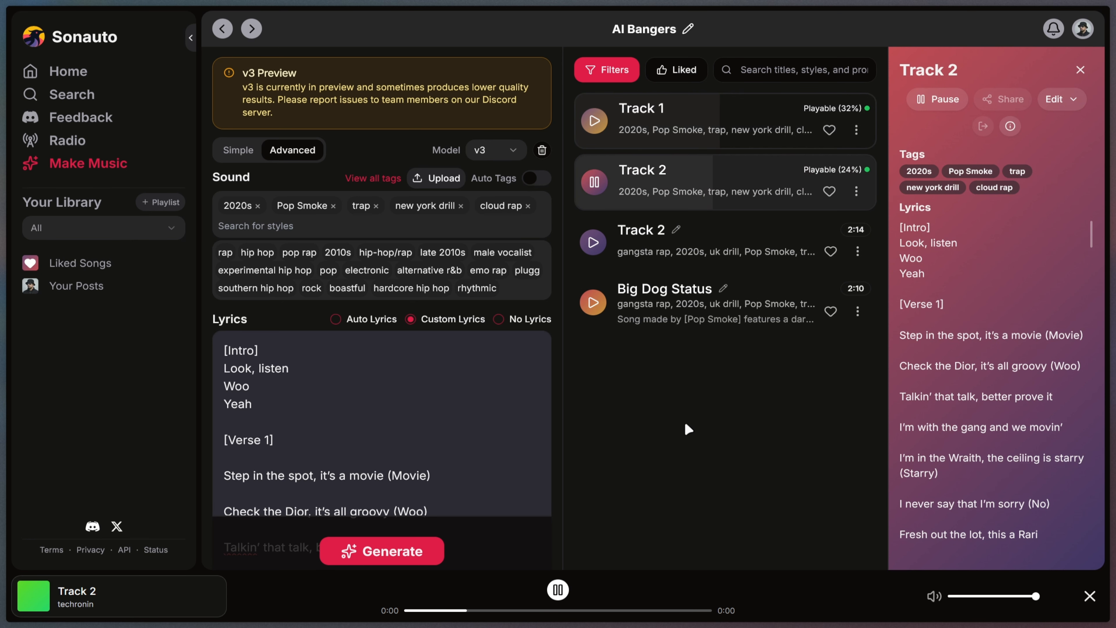
# Delete Track 1 from the newly generated cloud rap pair.
pyautogui.click(856, 129)
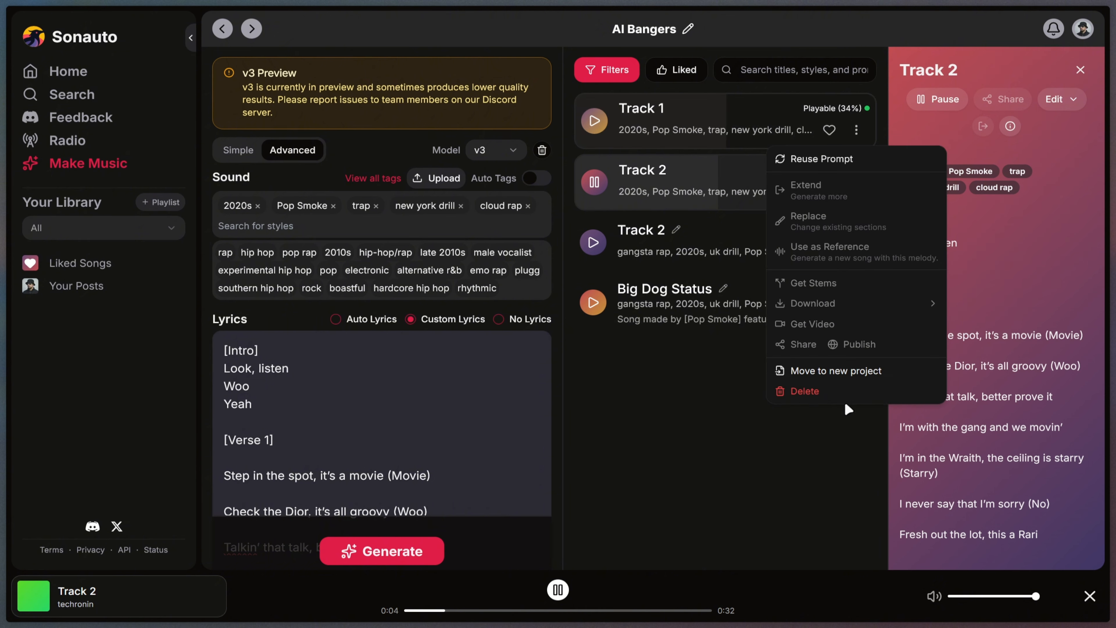
pyautogui.click(831, 389)
pyautogui.click(692, 328)
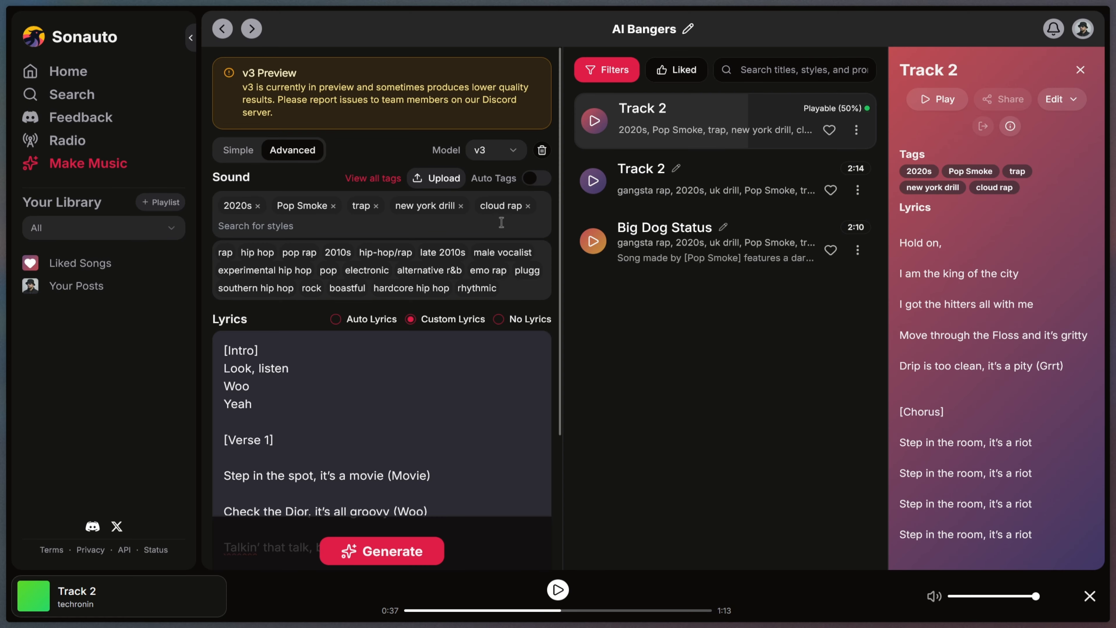
# Replace the "cloud rap" style tag with "rhythmic" and generate another pair of tracks.
pyautogui.click(528, 206)
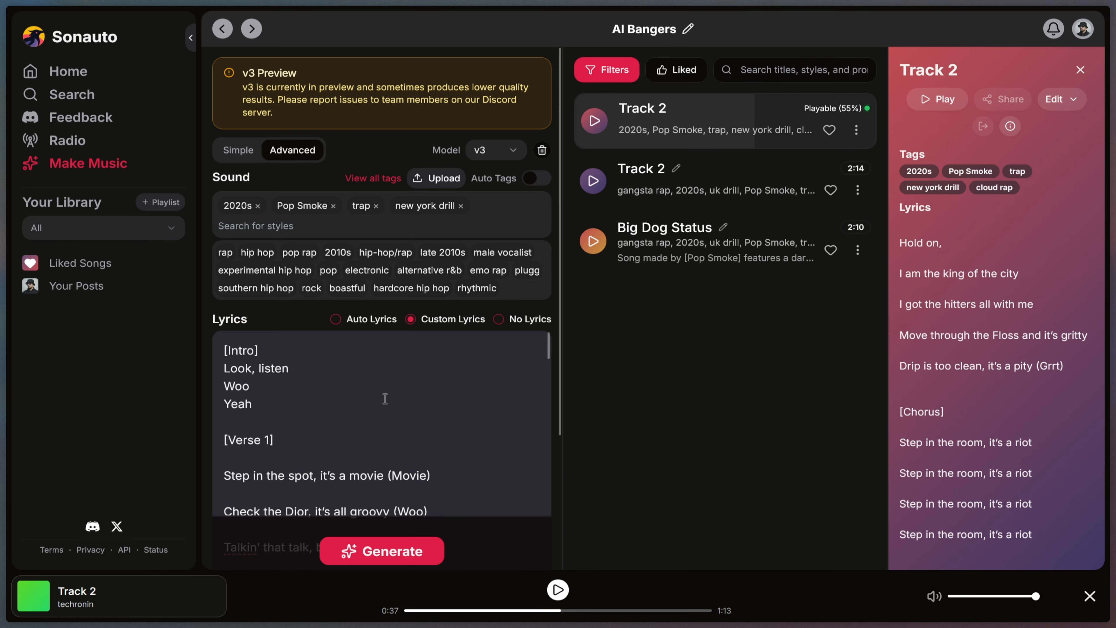
pyautogui.click(477, 287)
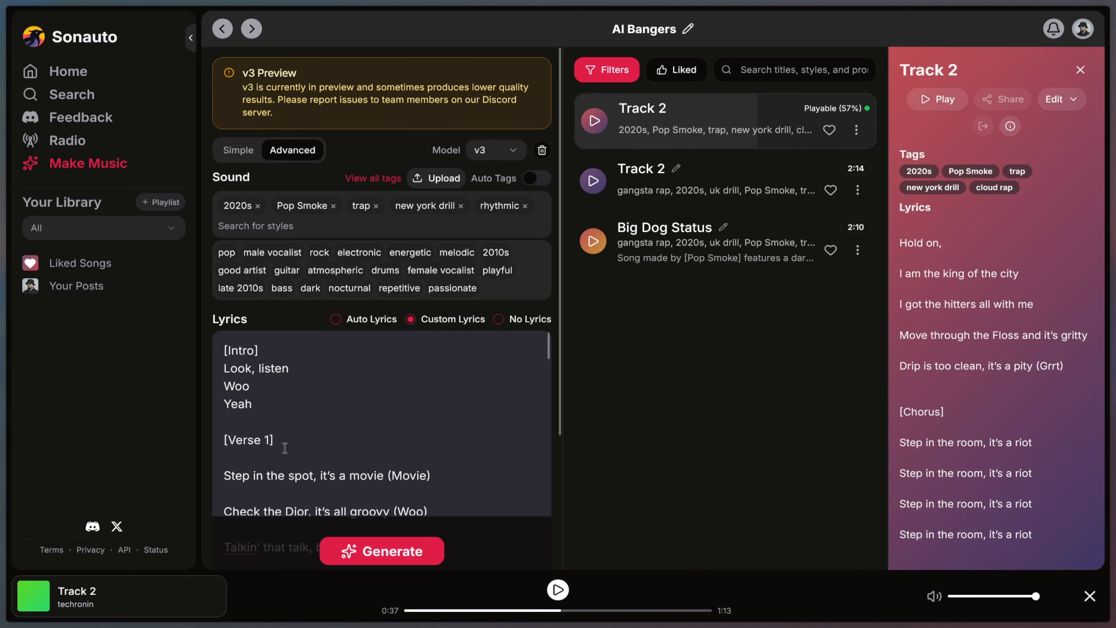
pyautogui.click(367, 554)
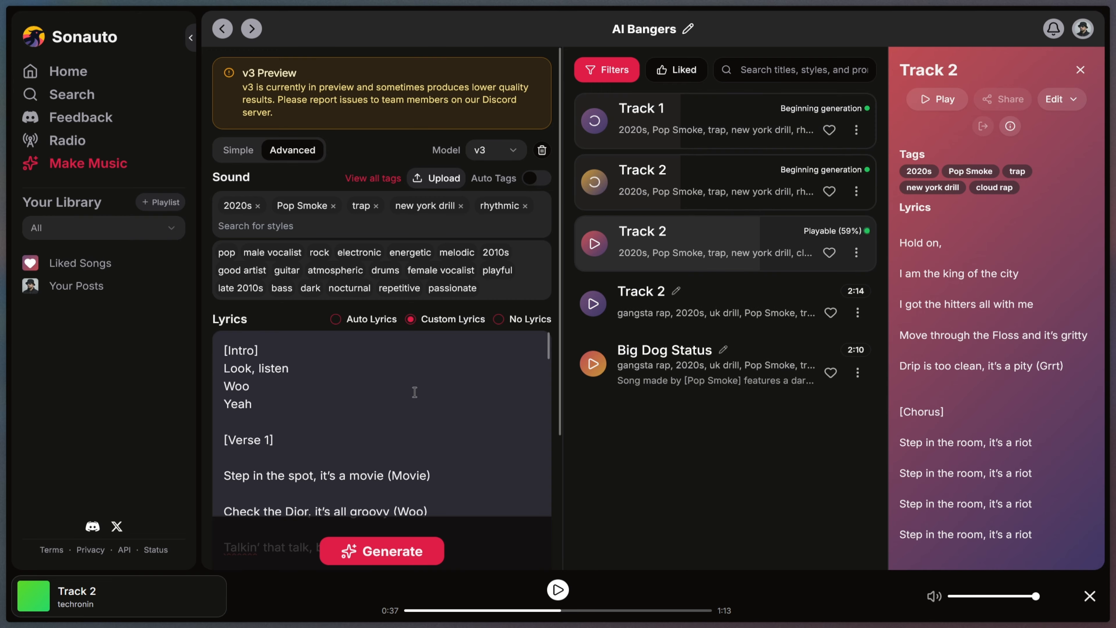
# Switch to Gemini and ask it to switch up the lyrics, still sounding like Pop Smoke, without overloading the intro and outro.
pyautogui.moveTo(4, 131)
pyautogui.click(81, 129)
pyautogui.press('Return')
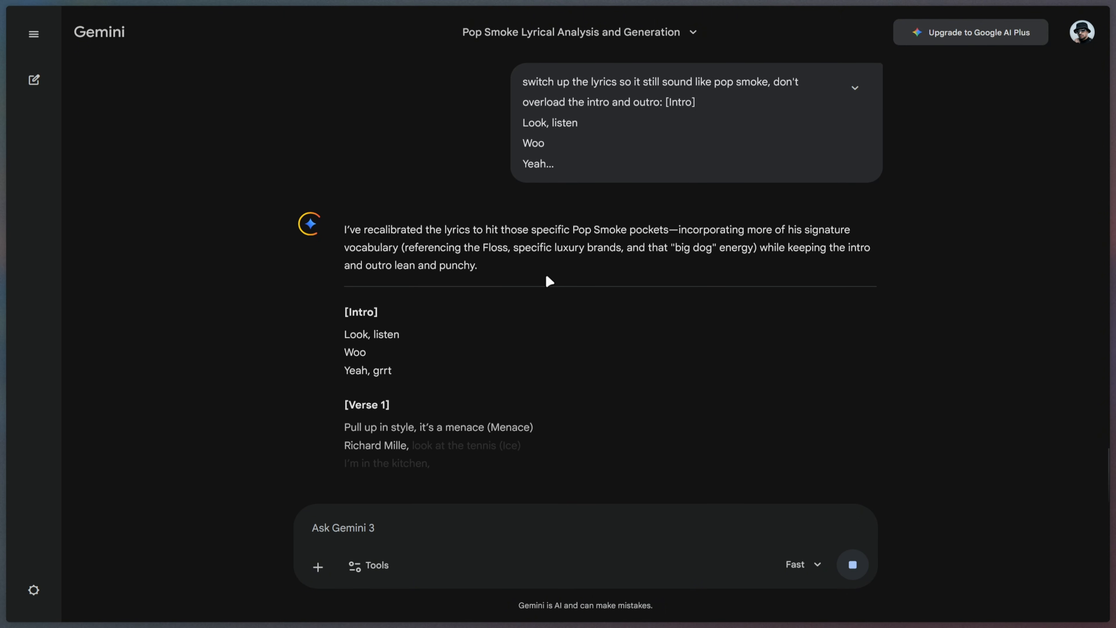
# Replace the song lyrics in Sonauto with Gemini's rewritten version and generate new tracks from them.
pyautogui.moveTo(344, 143); pyautogui.dragTo(423, 452)
pyautogui.click(101, 339)
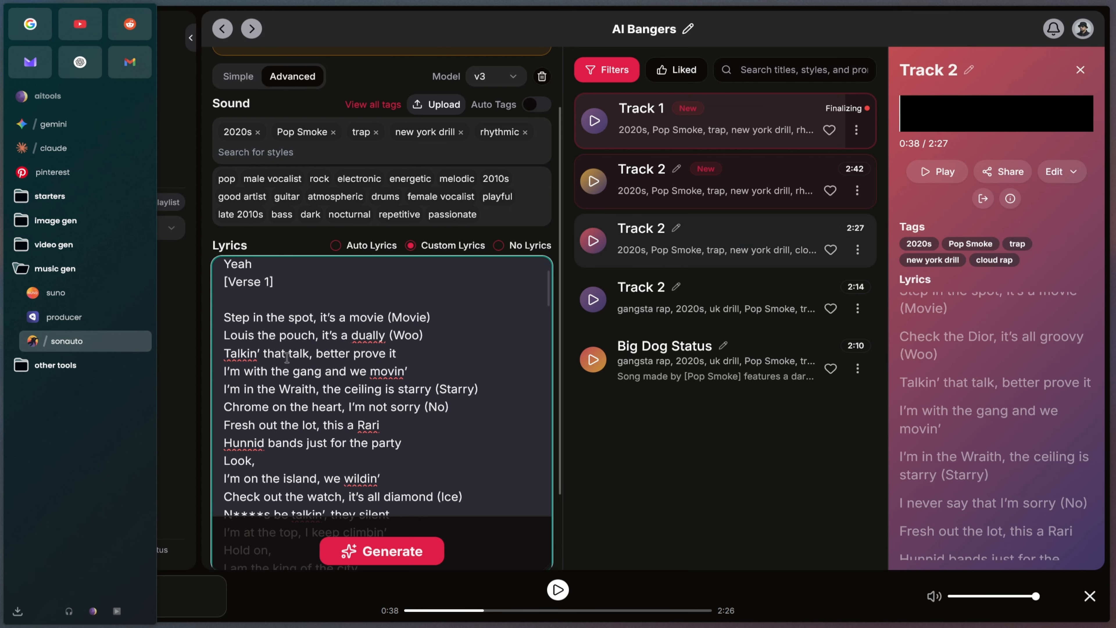
pyautogui.click(300, 355)
pyautogui.hotkey('ctrl', 'a')
pyautogui.press('BackSpace')
pyautogui.hotkey('ctrl', 'v')
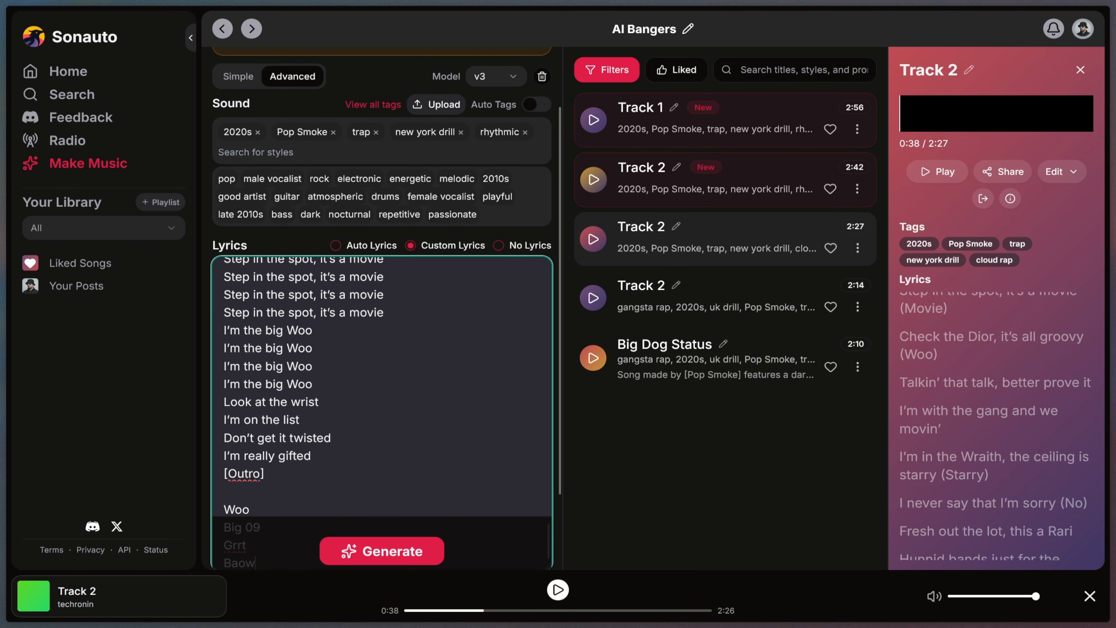
pyautogui.scroll(15, 282, 341)
pyautogui.click(398, 550)
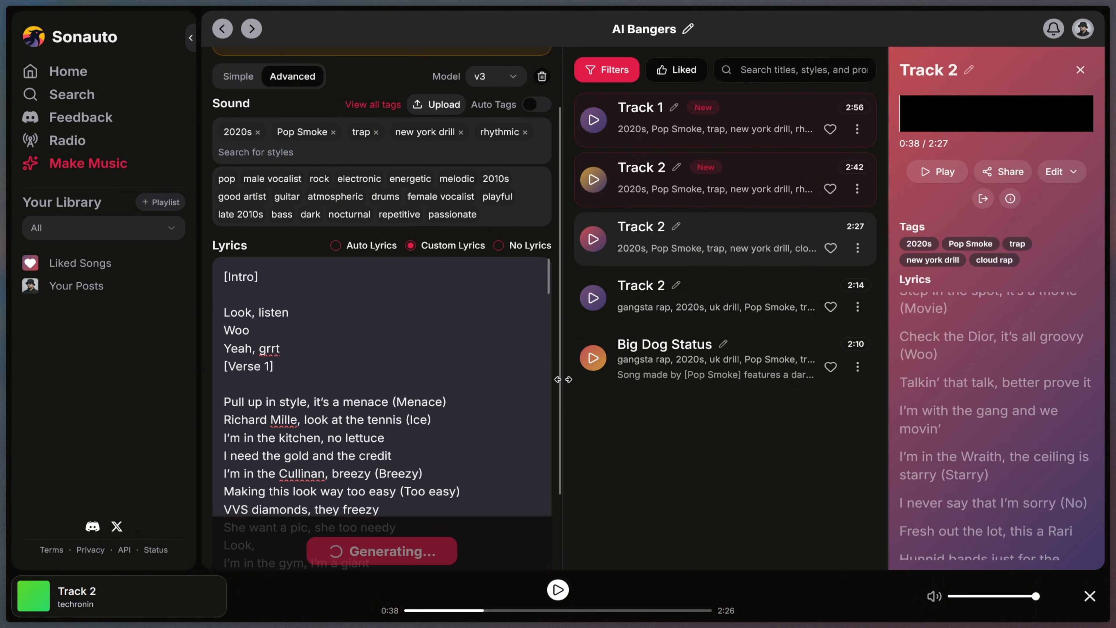
# Select the chorus lines from "Step in the spot, it's a movie" through "I'm really gifted (Grrt)" in the lyrics.
pyautogui.click(612, 203)
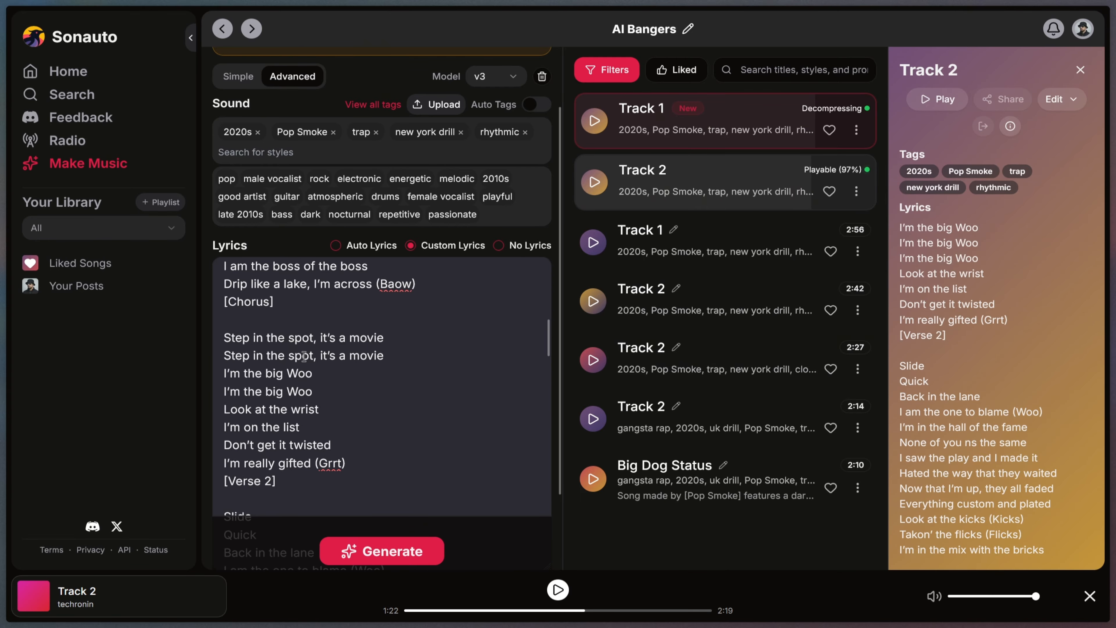
pyautogui.moveTo(346, 463); pyautogui.dragTo(223, 337)
pyautogui.rightClick(290, 365)
pyautogui.click(325, 86)
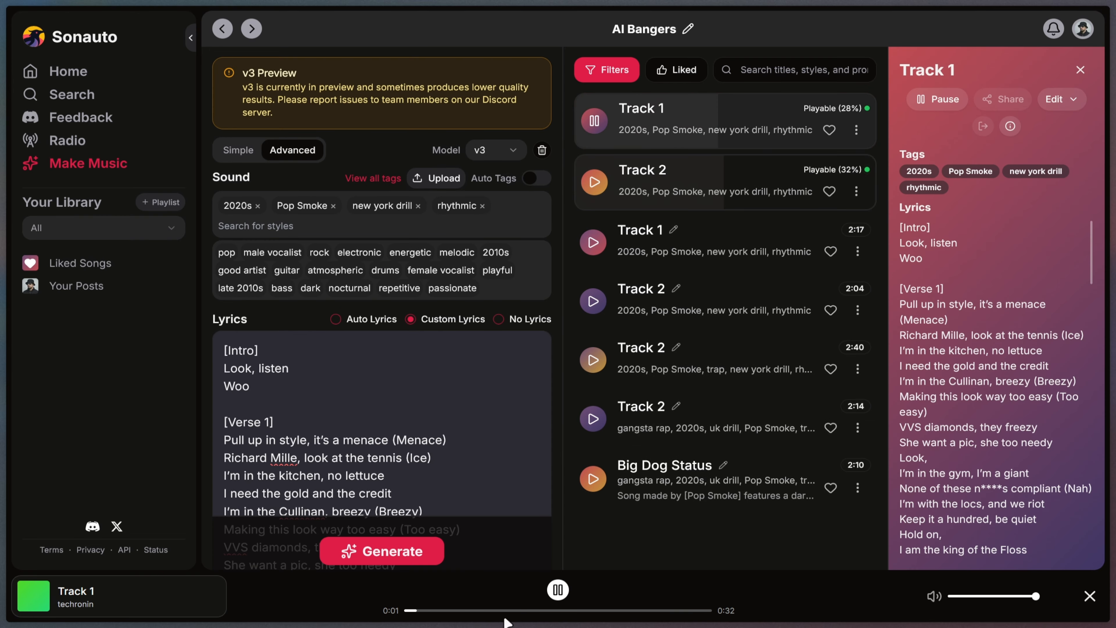
# Add the "dark trap" style tag to the sound settings.
pyautogui.write('dark')
pyautogui.click(316, 438)
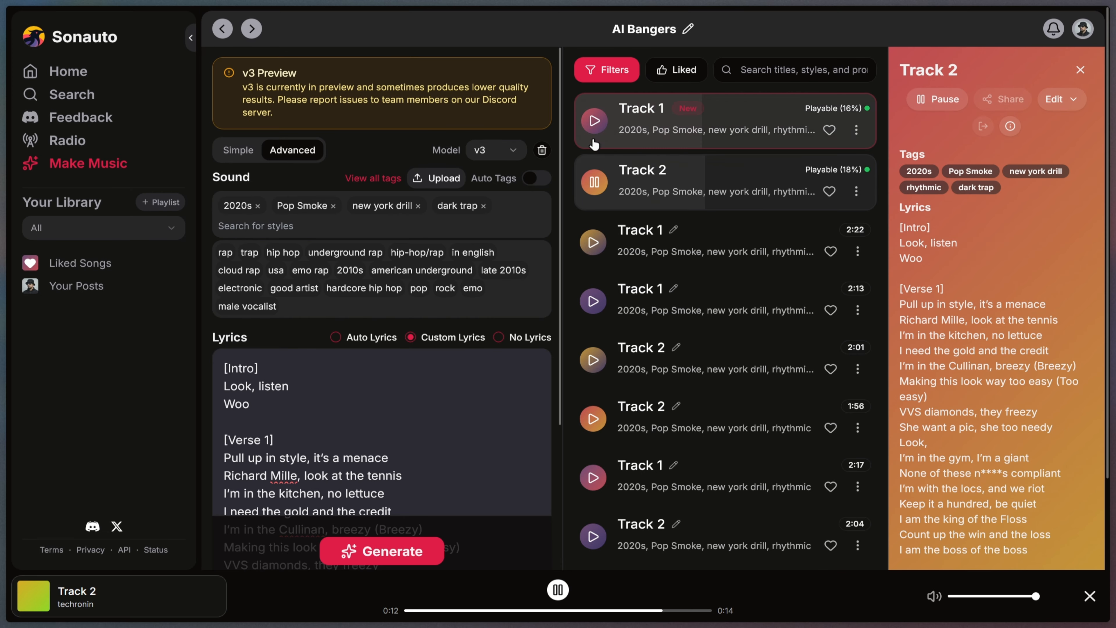
# Play the newest Track 1, and generate more tracks with the 2020s, Pop Smoke, new york drill and dark trap tags.
pyautogui.click(593, 140)
pyautogui.click(249, 252)
pyautogui.click(382, 550)
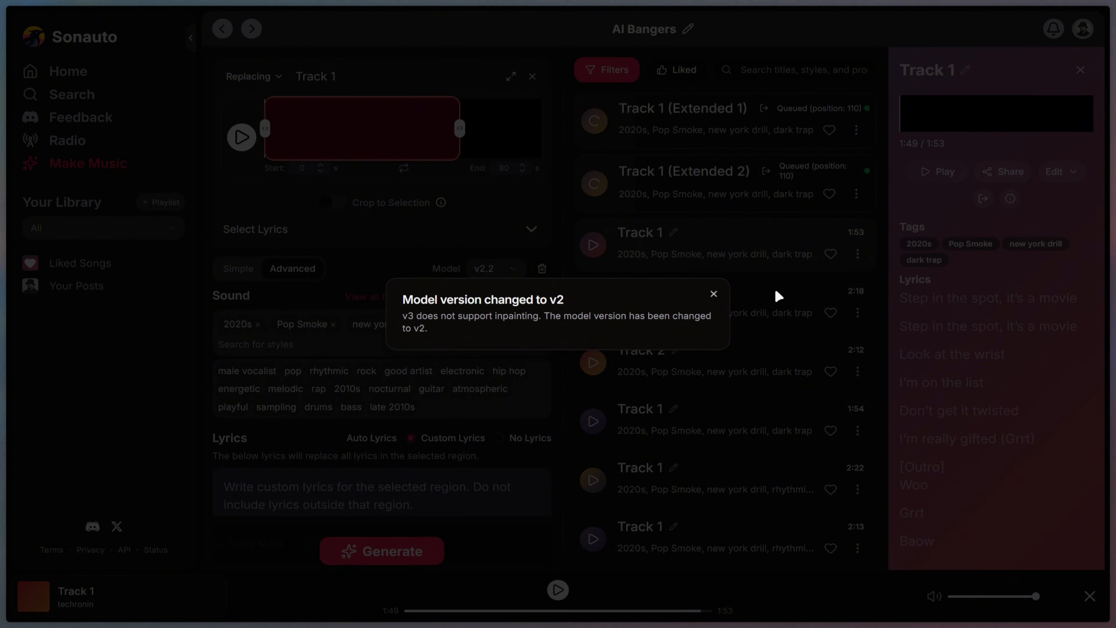
# Dismiss the model version notice and set Track 1 as the reference for a new song.
pyautogui.click(713, 293)
pyautogui.click(1059, 172)
pyautogui.click(1004, 315)
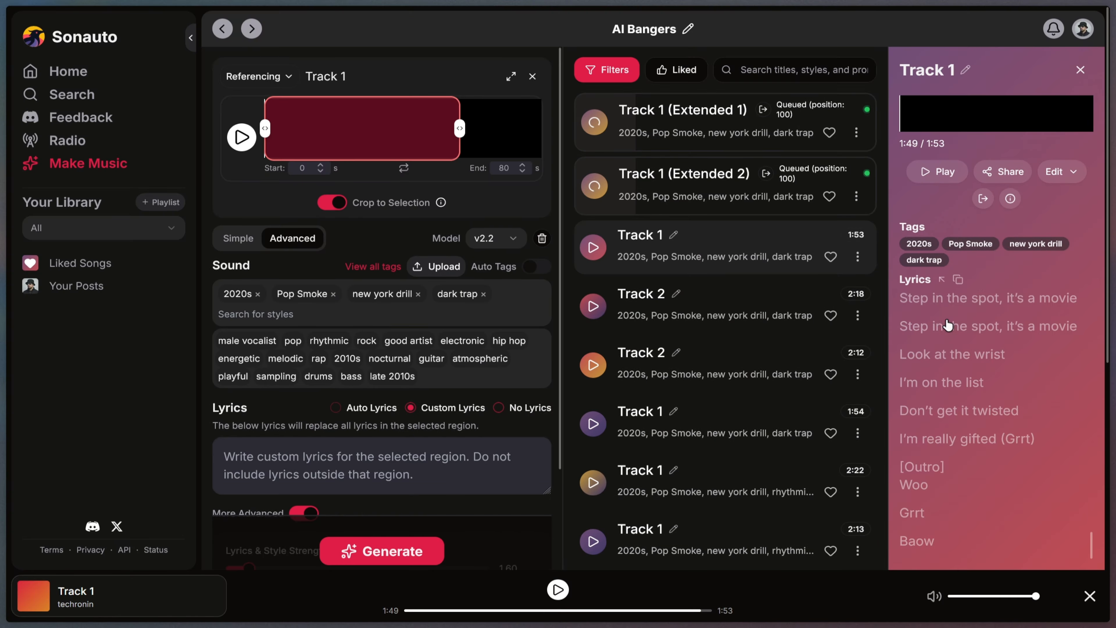
# Switch the model to v3 and remove the track edits.
pyautogui.click(495, 237)
pyautogui.click(503, 284)
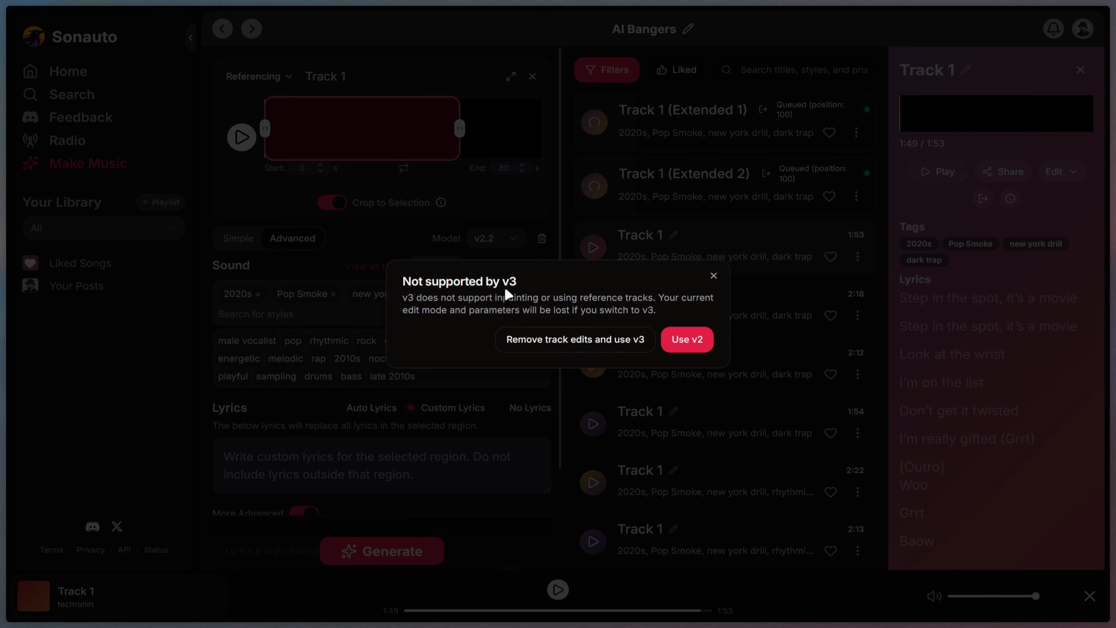
pyautogui.click(603, 341)
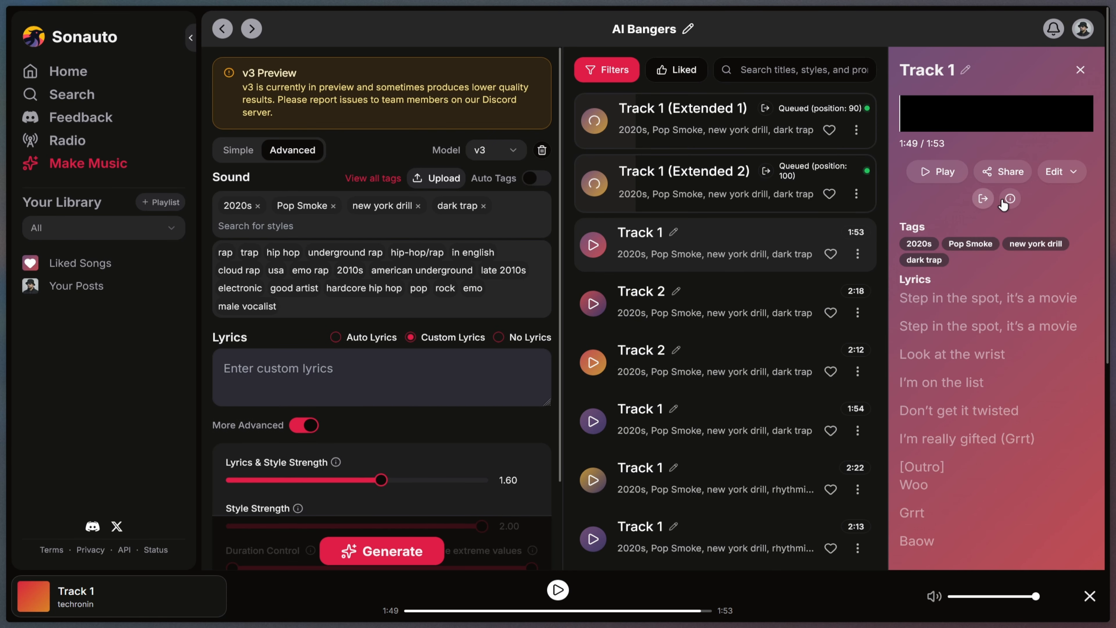
# Get the stems for Track 1, look over the separated parts and close the stems view.
pyautogui.click(1059, 171)
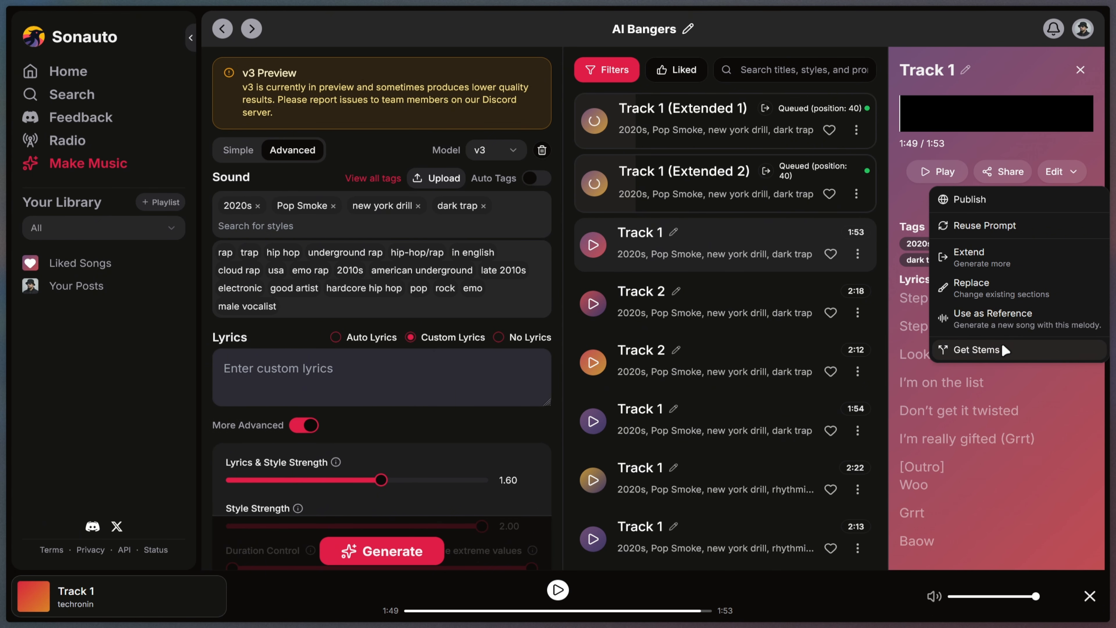
pyautogui.click(983, 351)
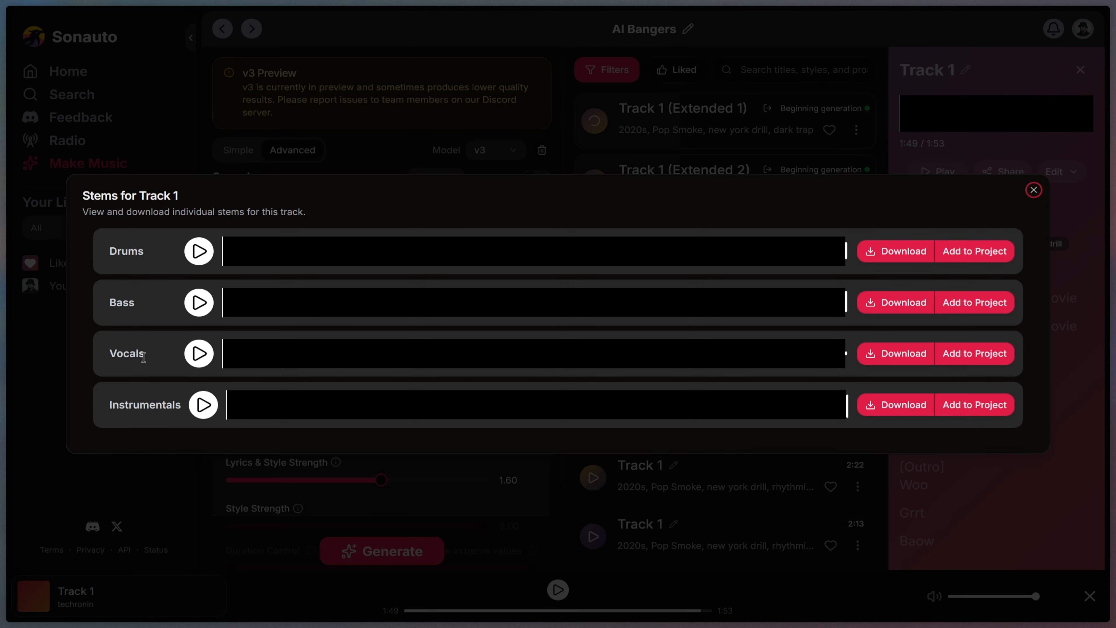
pyautogui.click(1032, 190)
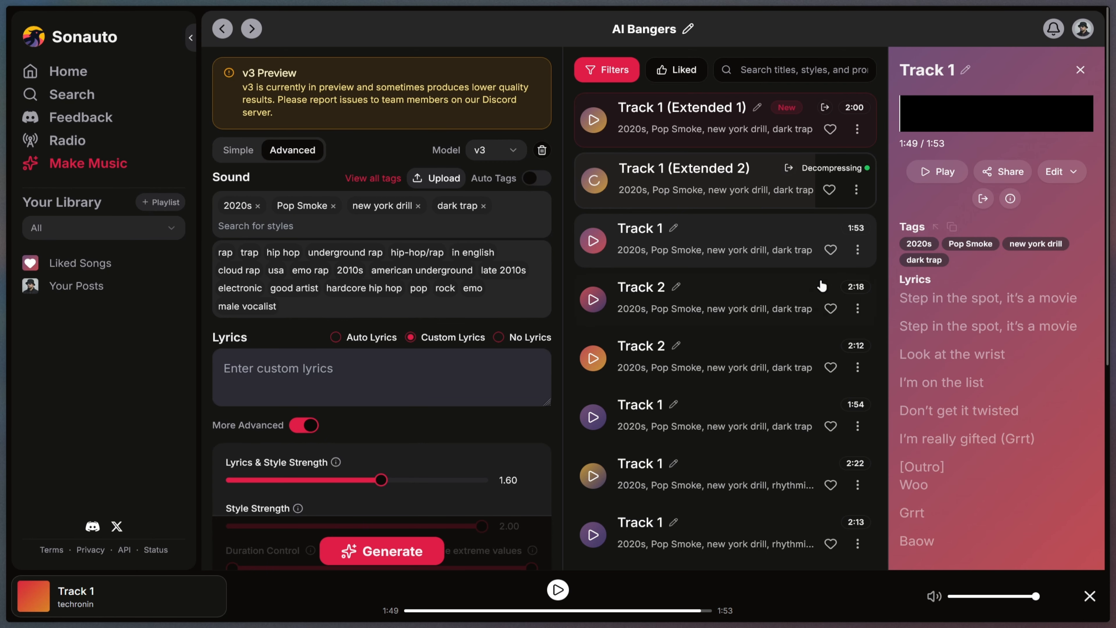
# Download the 1:53 Track 1 as a WAV file.
pyautogui.click(859, 251)
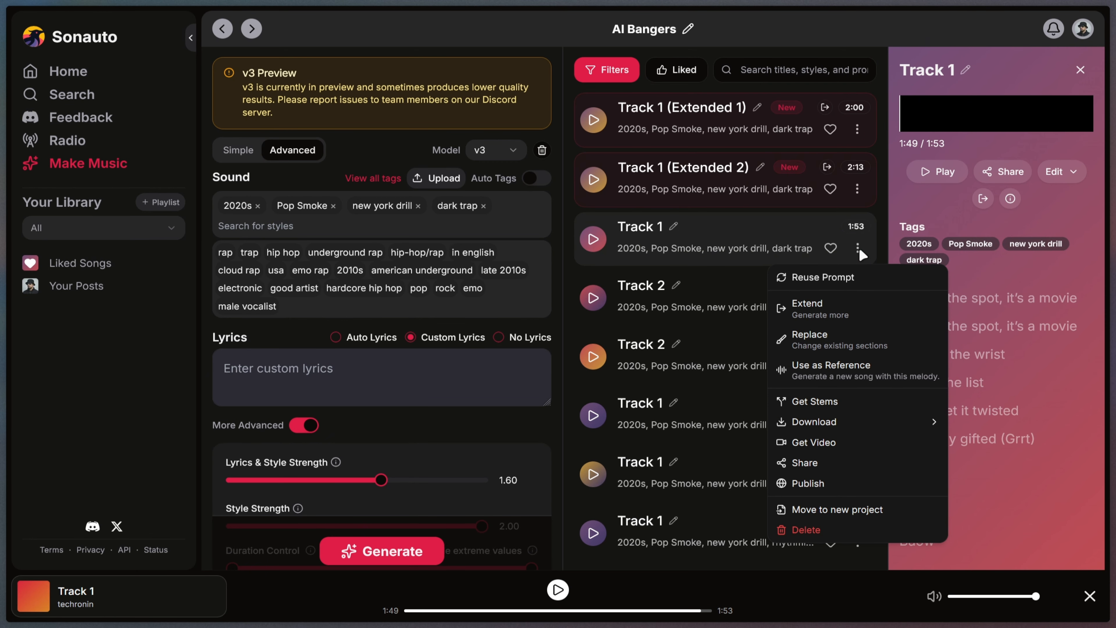
pyautogui.moveTo(865, 425)
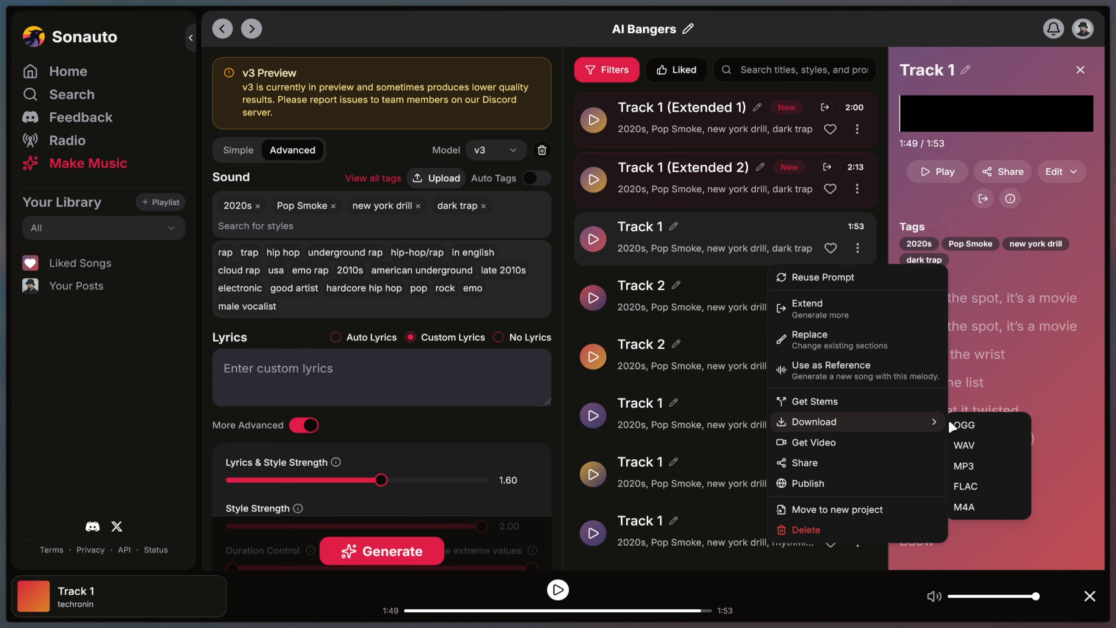
pyautogui.click(965, 445)
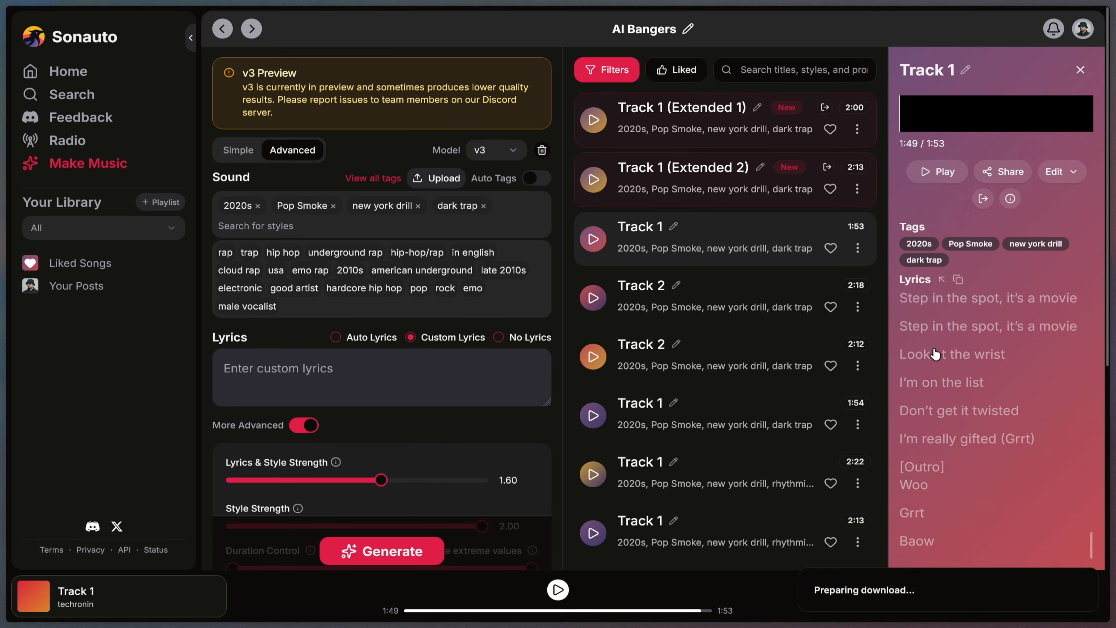
pyautogui.click(214, 39)
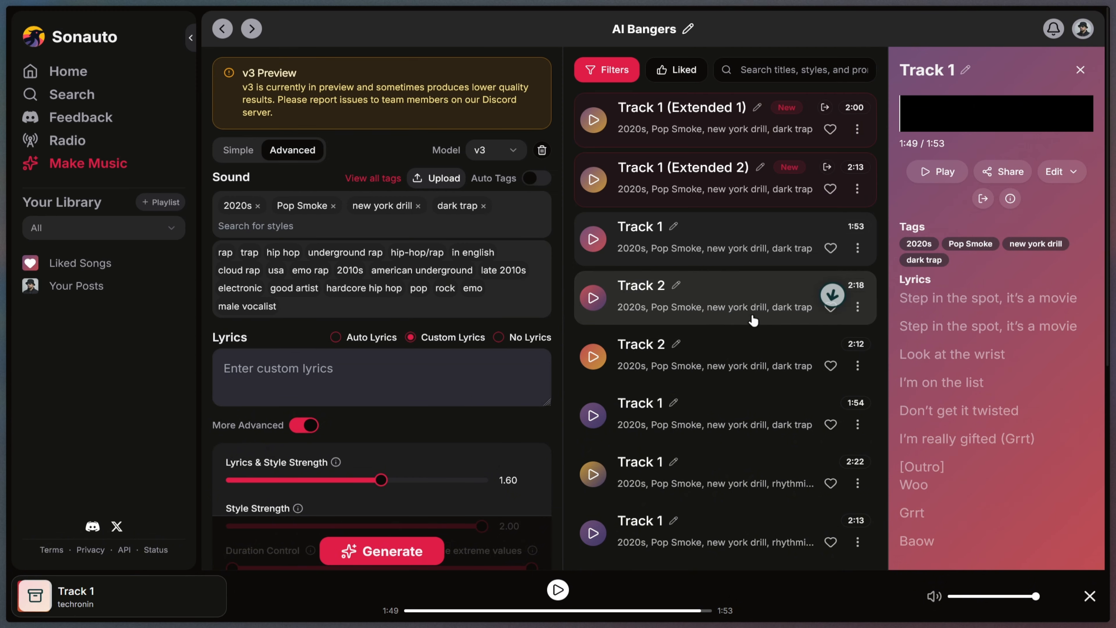
# Download the drums, vocals and instrumentals stems of Track 1.
pyautogui.click(1058, 172)
pyautogui.click(1018, 346)
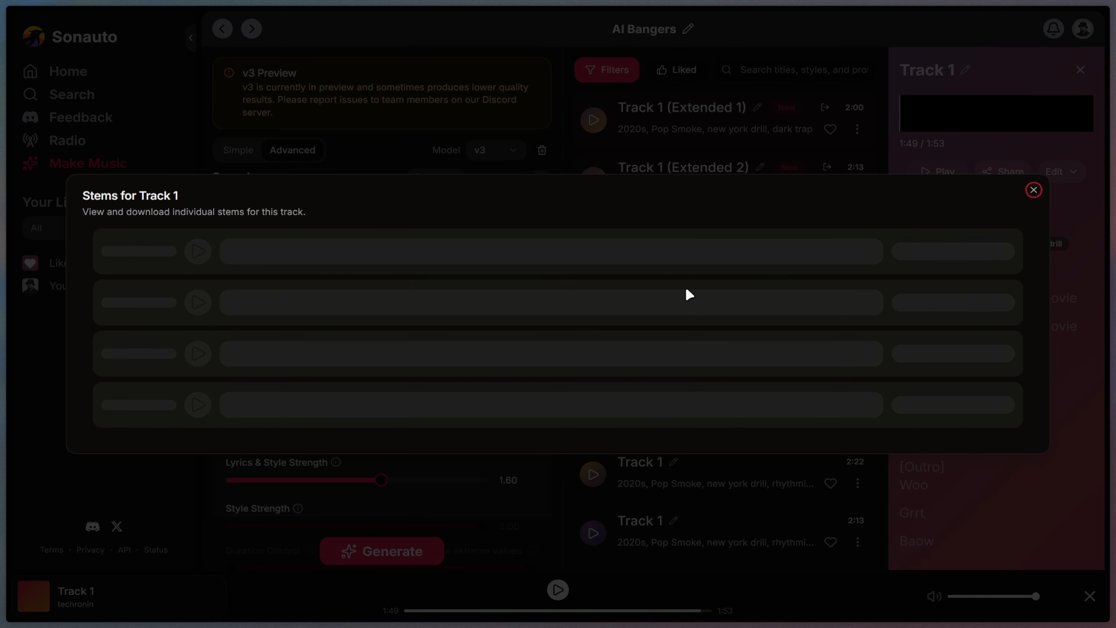
pyautogui.click(905, 252)
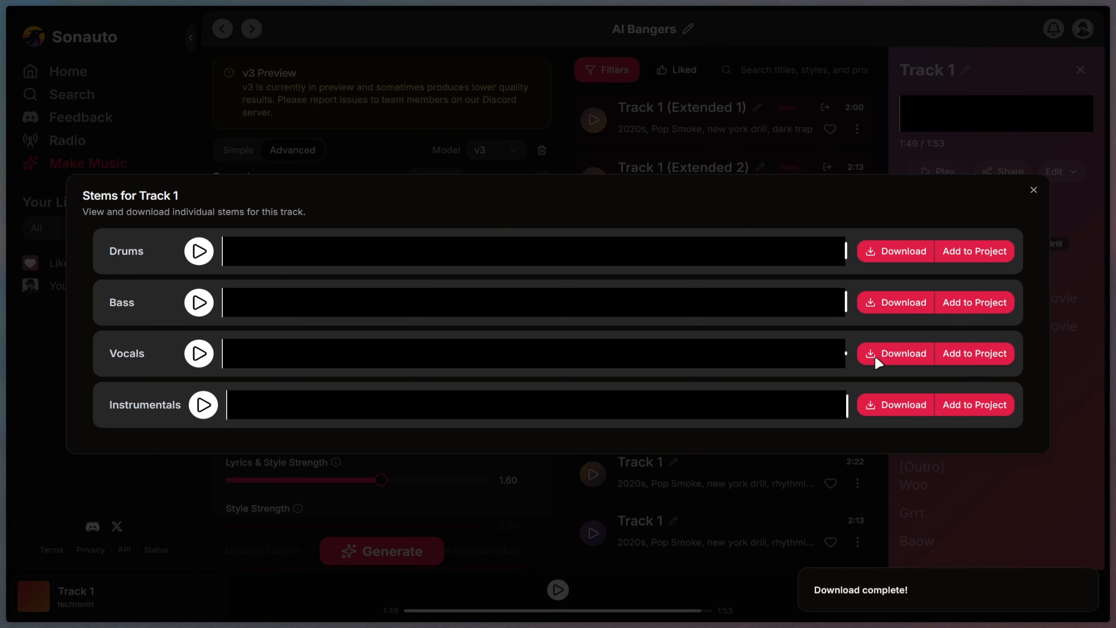
pyautogui.click(877, 354)
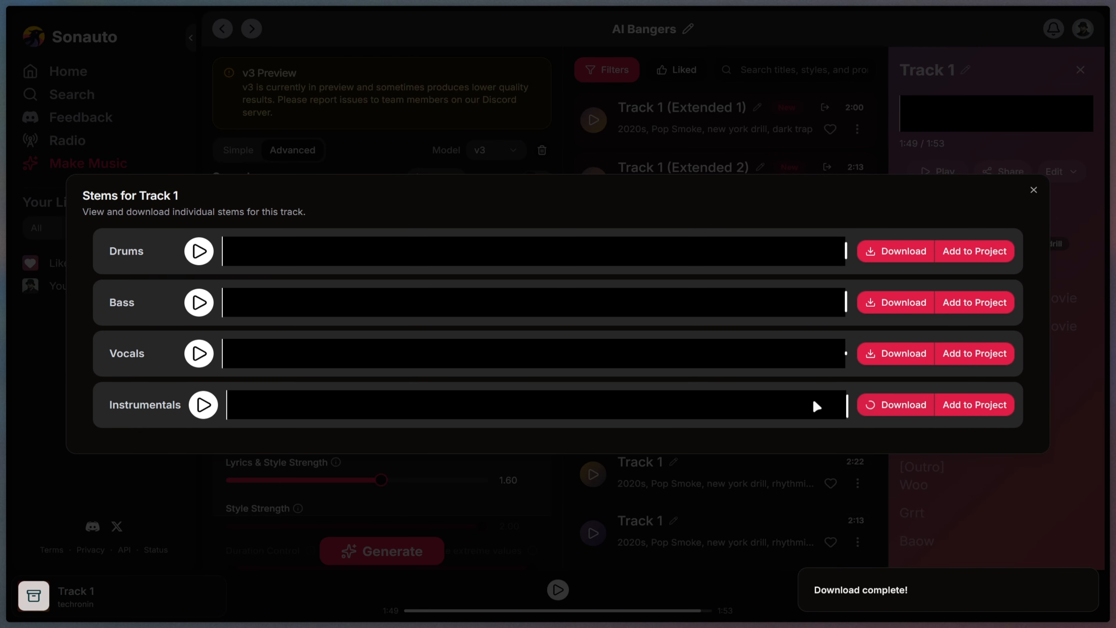
pyautogui.click(895, 404)
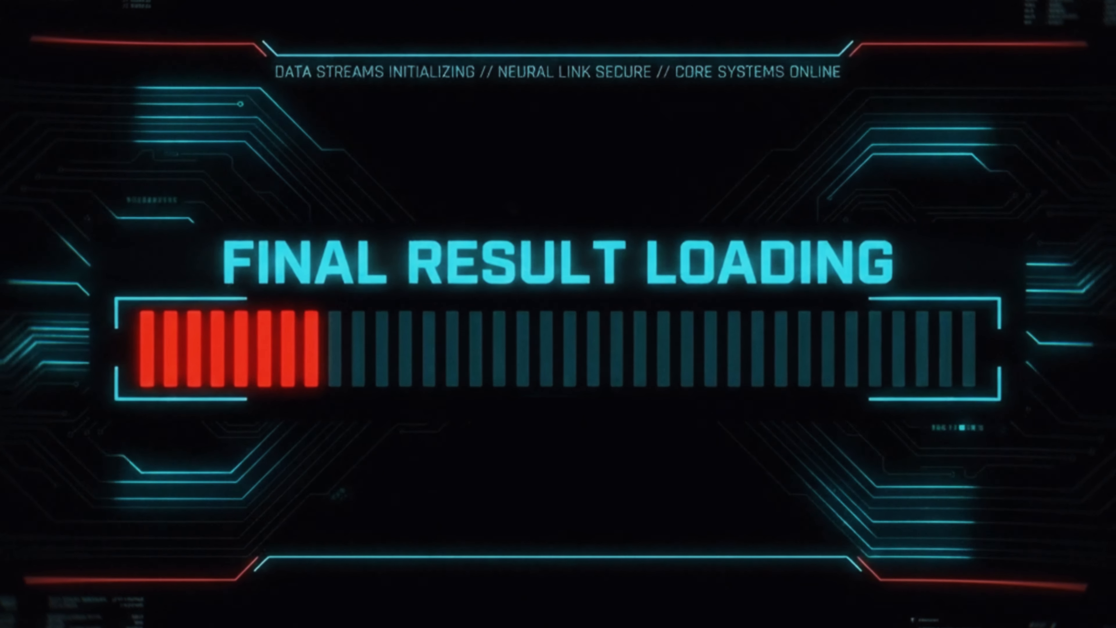